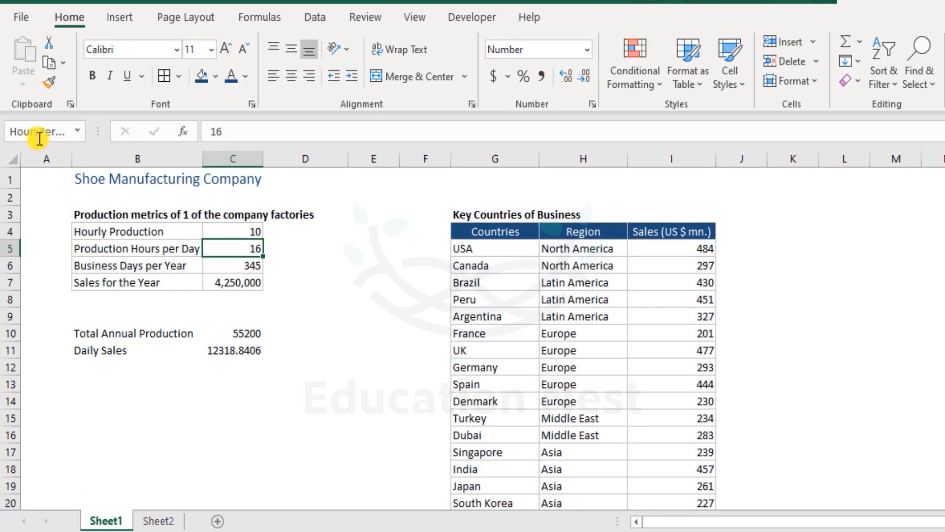
- Give cell C5 a second name, HoursPerDy, in the Name Box
click(64, 132)
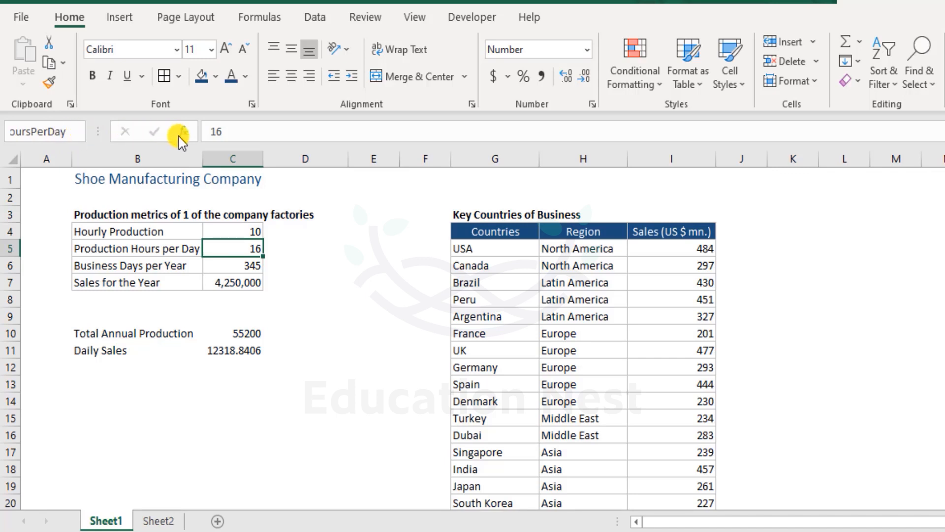
key(BackSpace)
key(Return)
- Recheck C5's name without changing it, then bring up the Formulas ribbon
key(Up)
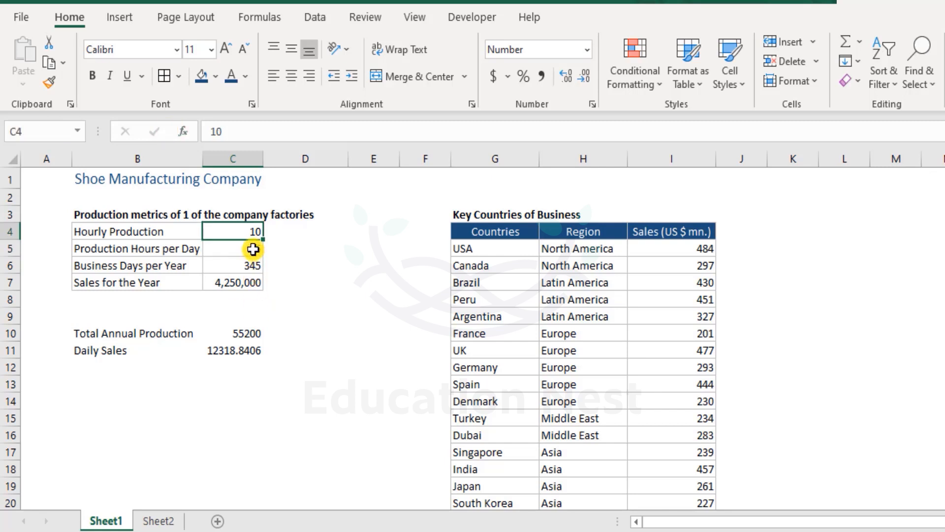
click(253, 249)
click(57, 133)
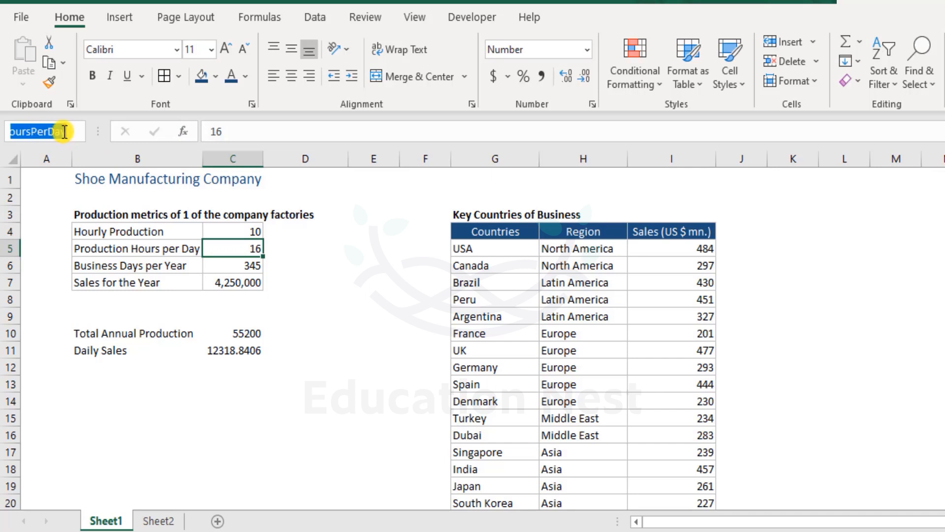
click(65, 133)
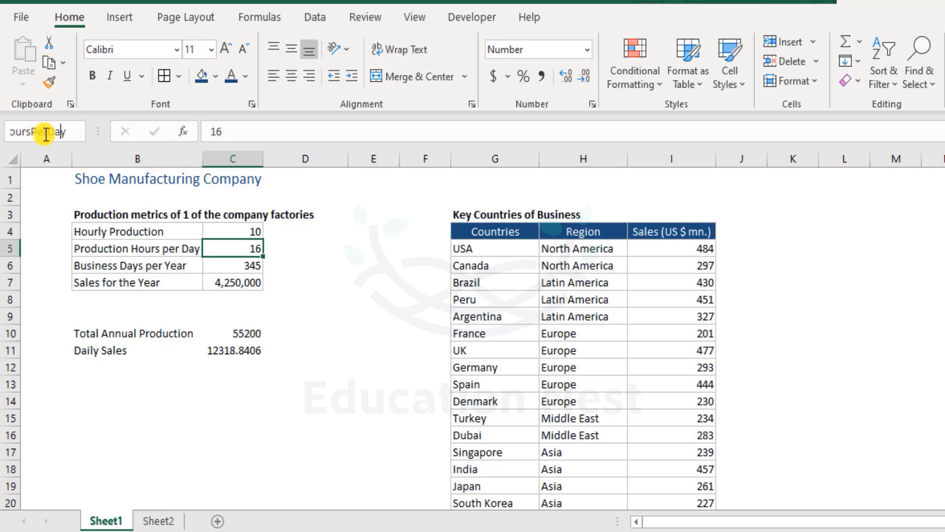
key(Return)
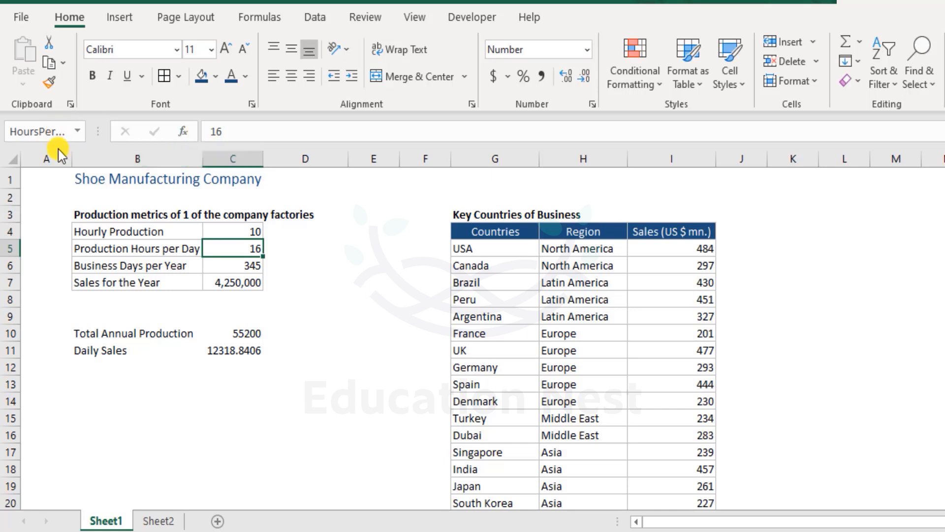
click(272, 21)
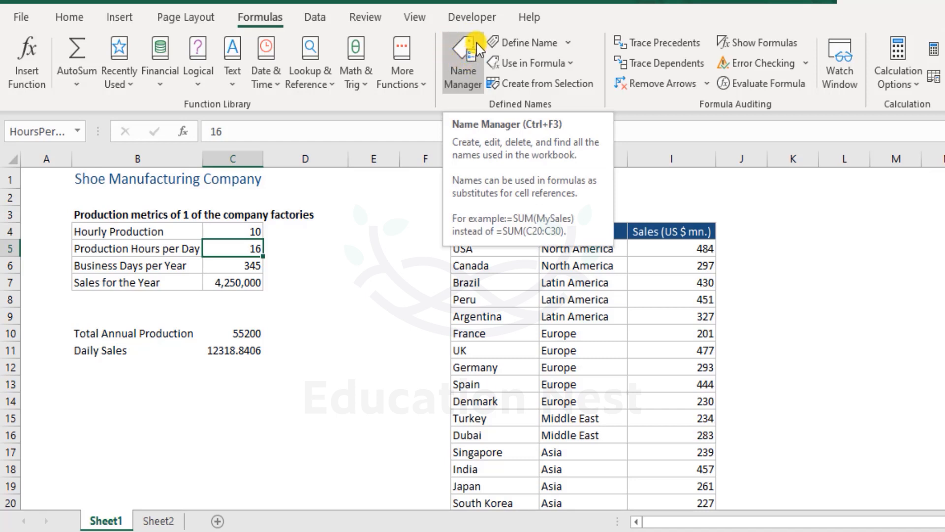
- Delete the misspelled HoursPerDy name in Name Manager
click(464, 43)
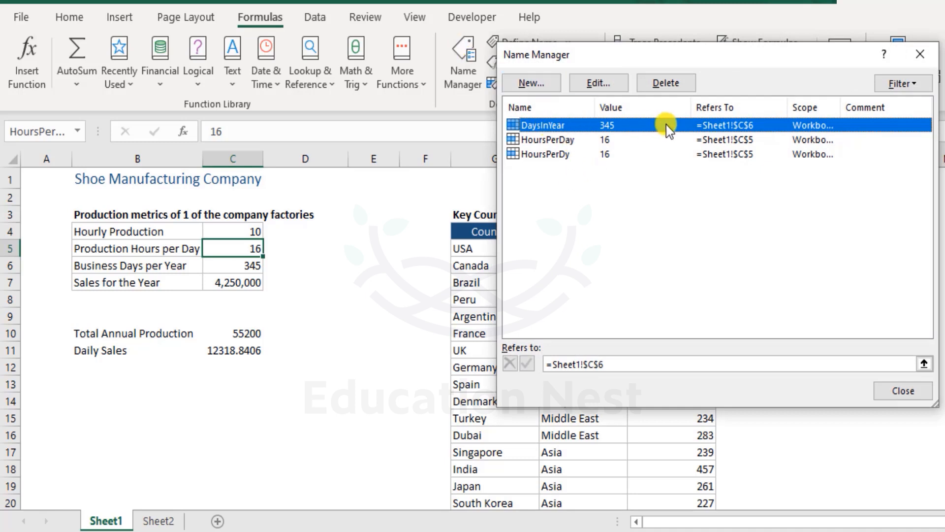
click(549, 157)
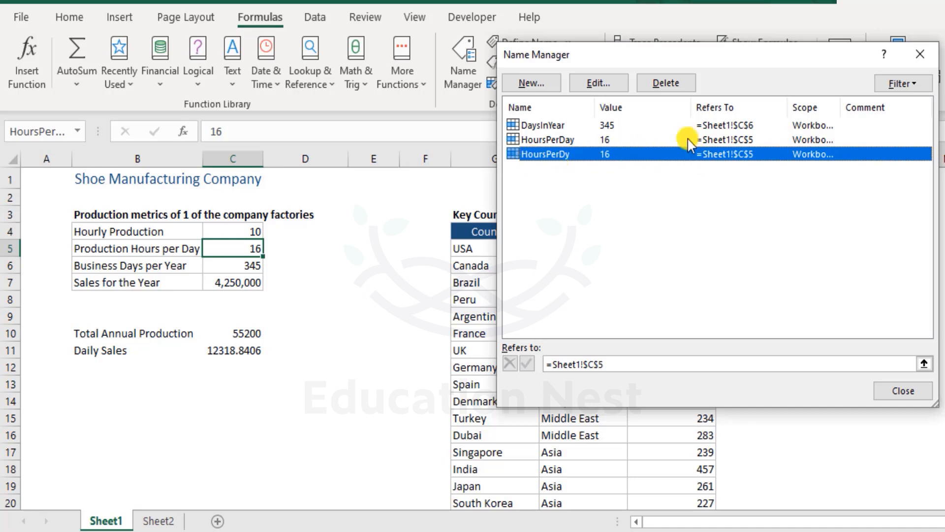
click(672, 87)
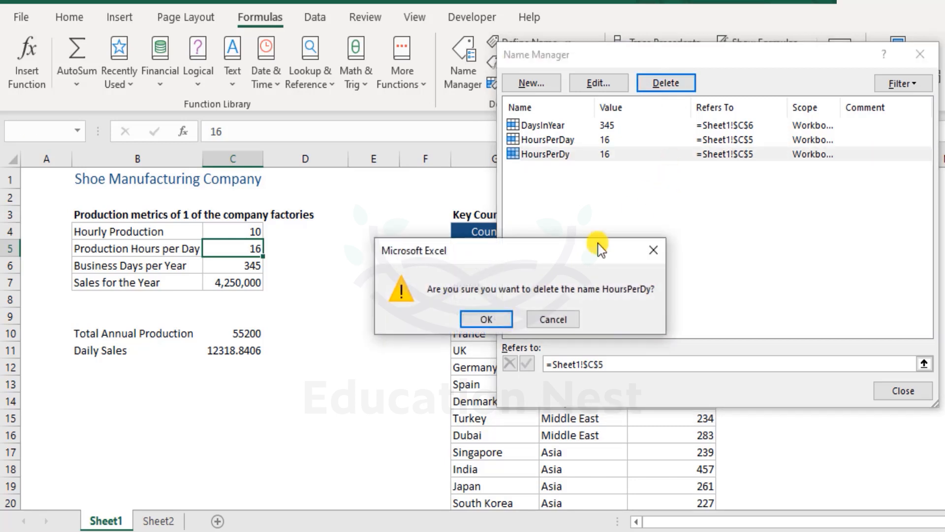
click(497, 319)
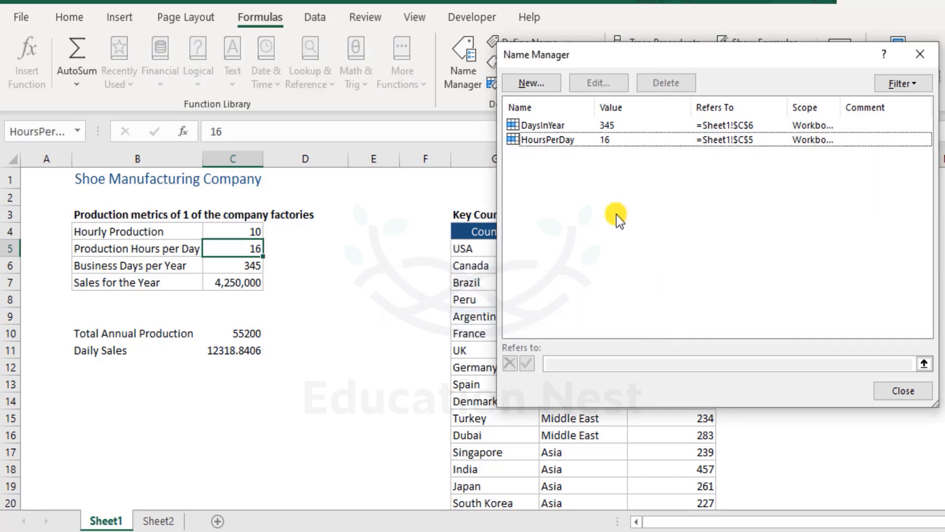
- Try repointing HoursPerDay's reference, then discard the edit so it still refers to C5
click(557, 144)
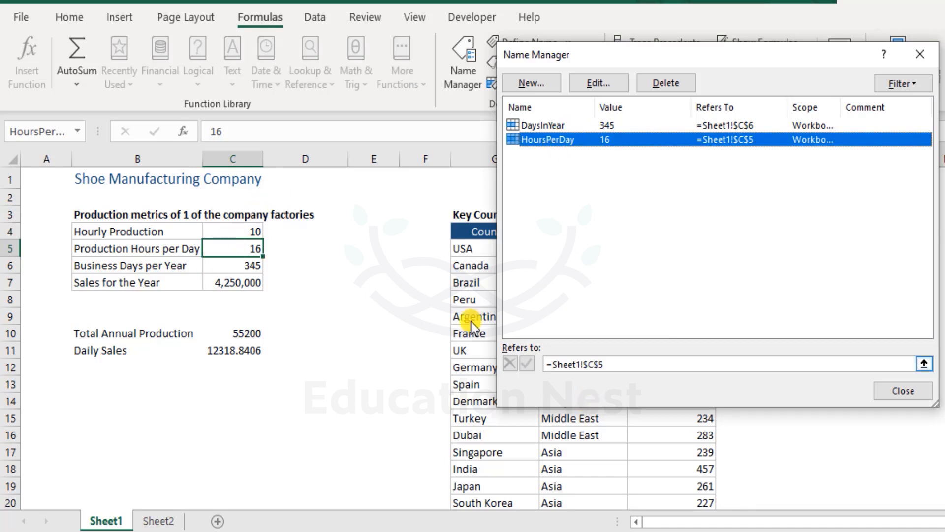
click(626, 364)
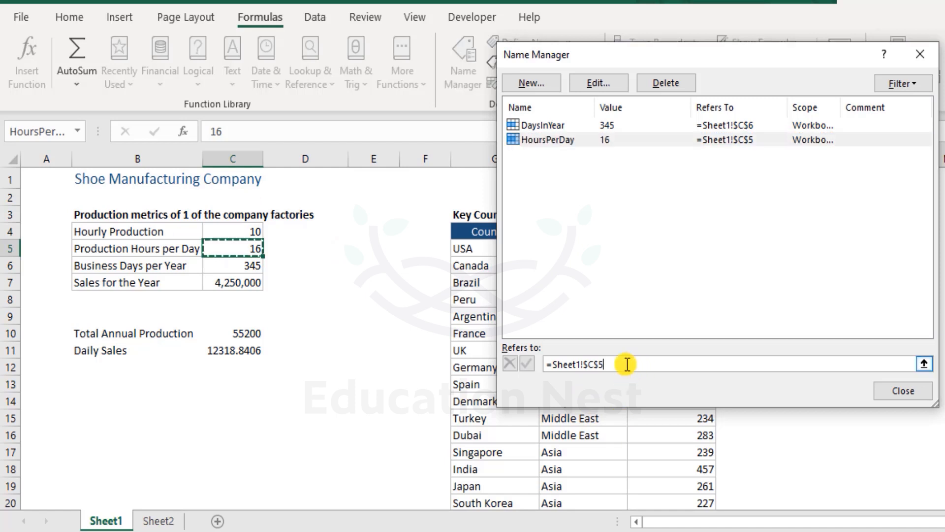
drag(627, 364, 552, 364)
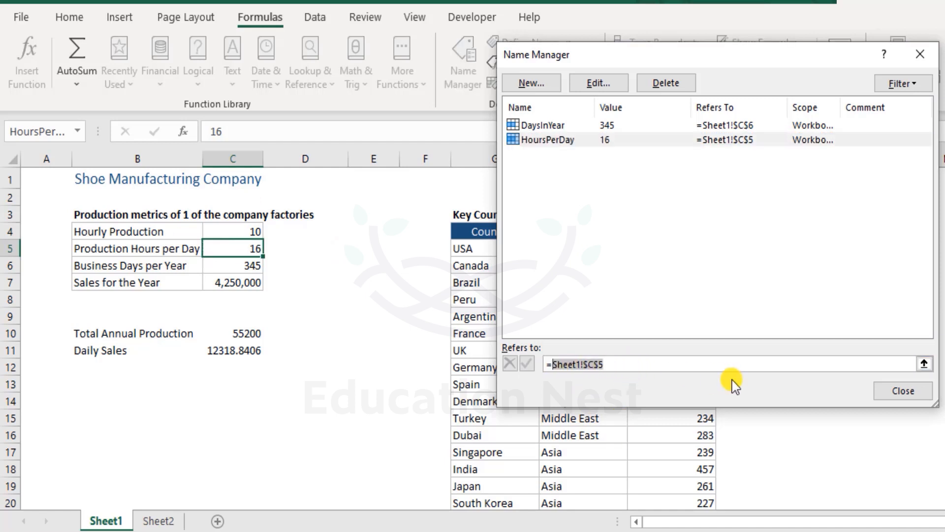
key(BackSpace)
key(BackSpace)
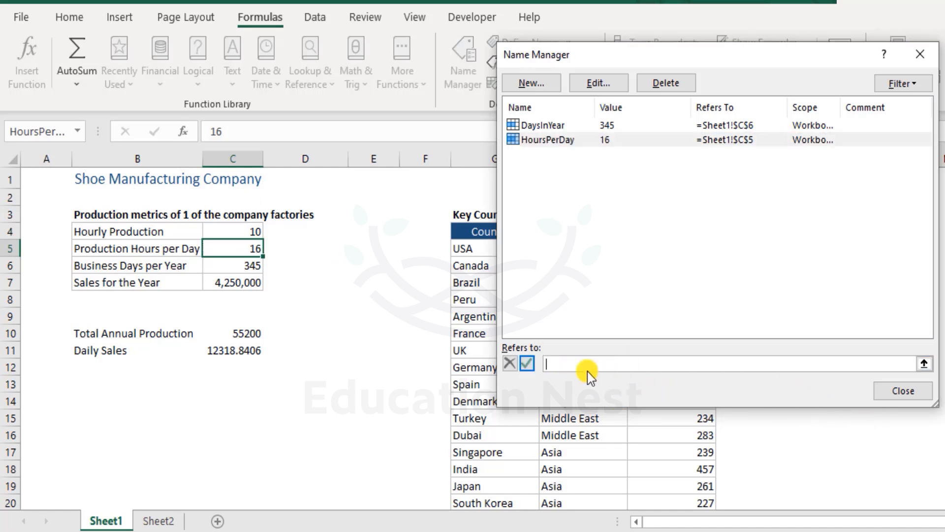
click(244, 233)
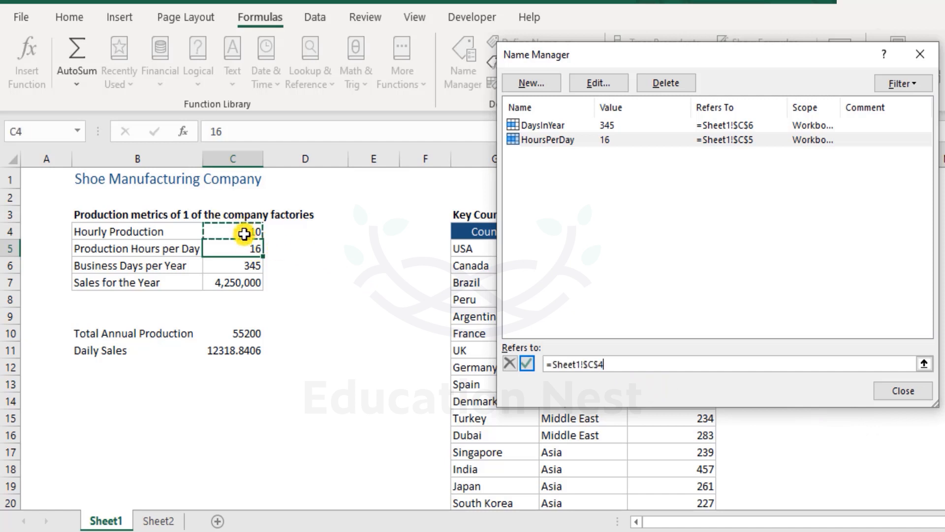
click(249, 248)
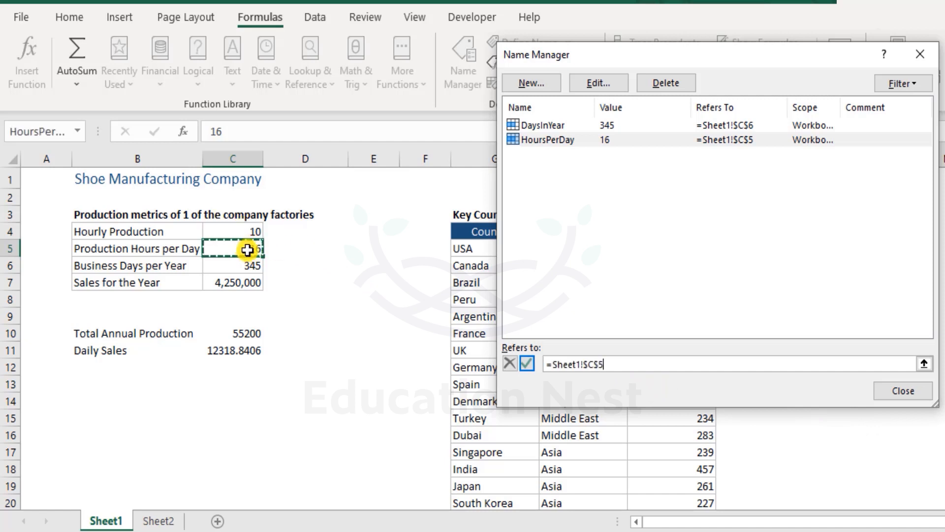
click(587, 141)
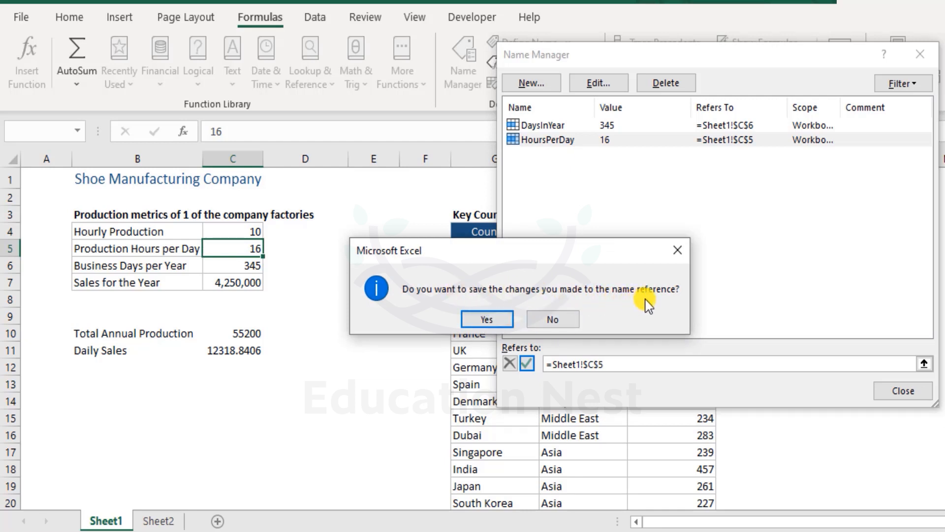
click(568, 318)
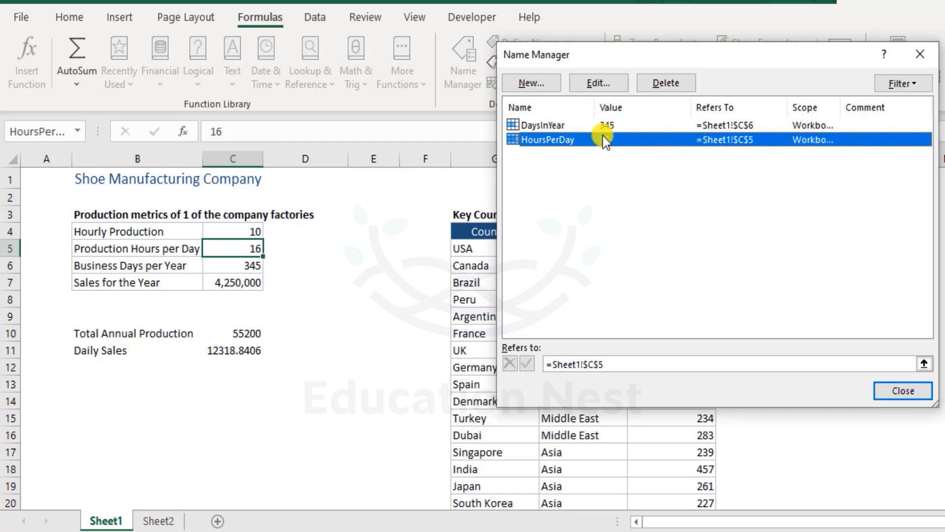
- Rename HoursPerDay to Hours_Per_Day, close Name Manager, and check Sheet2's C3 formula
click(600, 84)
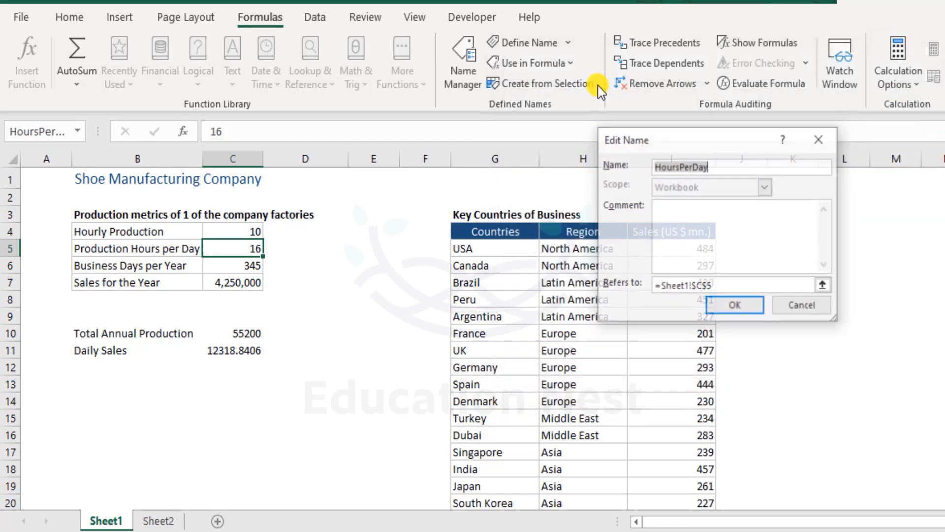
click(680, 166)
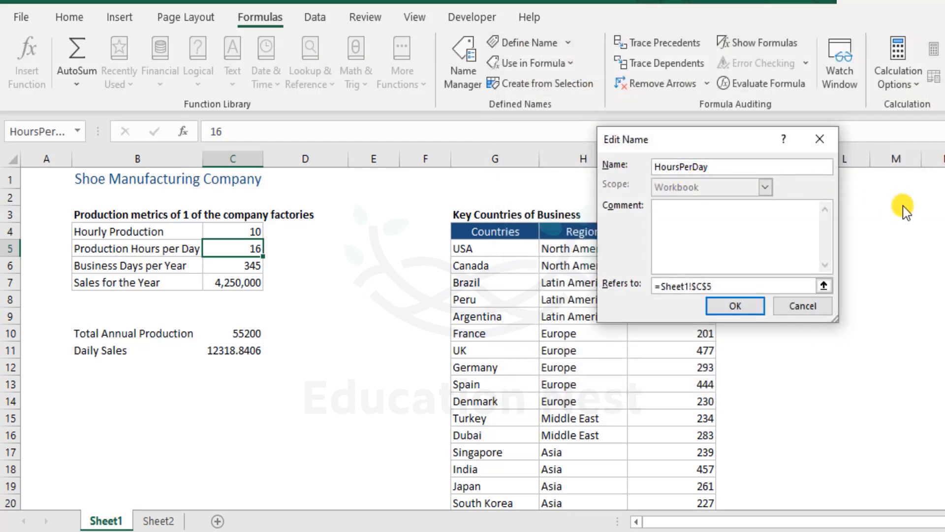
text(_)
click(741, 306)
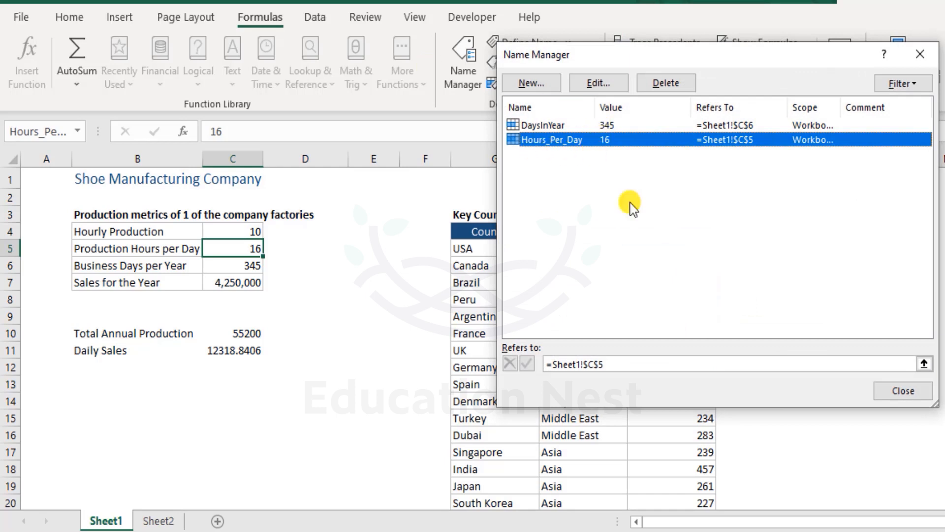
click(904, 390)
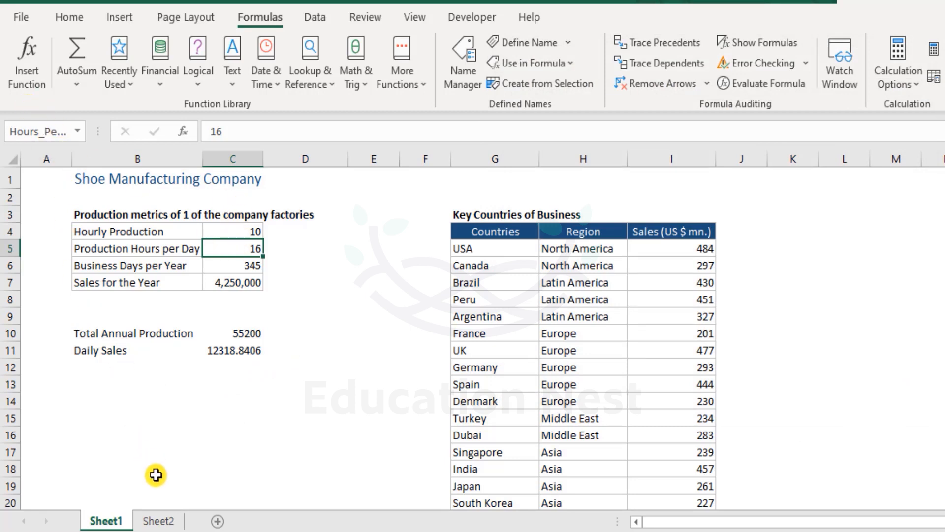
click(162, 520)
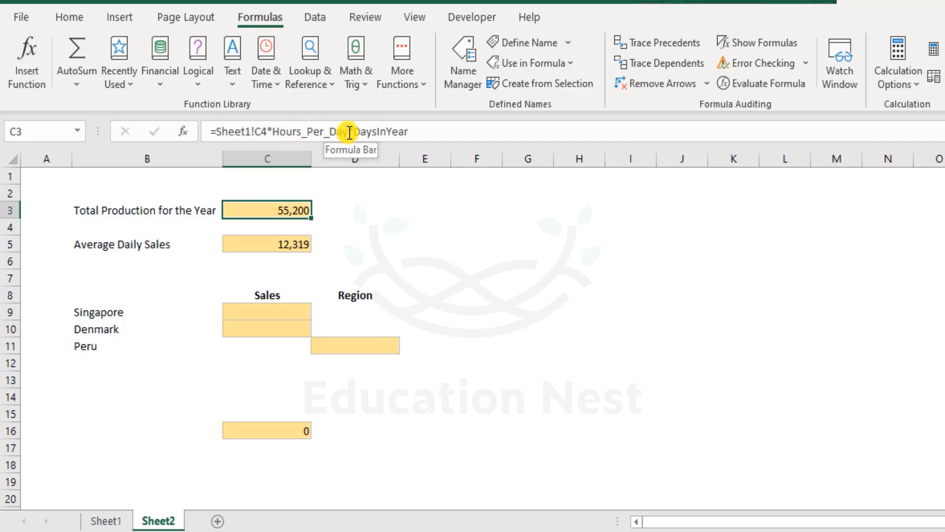
- Back on Sheet1, reopen Hours_Per_Day in Name Manager and leave it unchanged
click(123, 523)
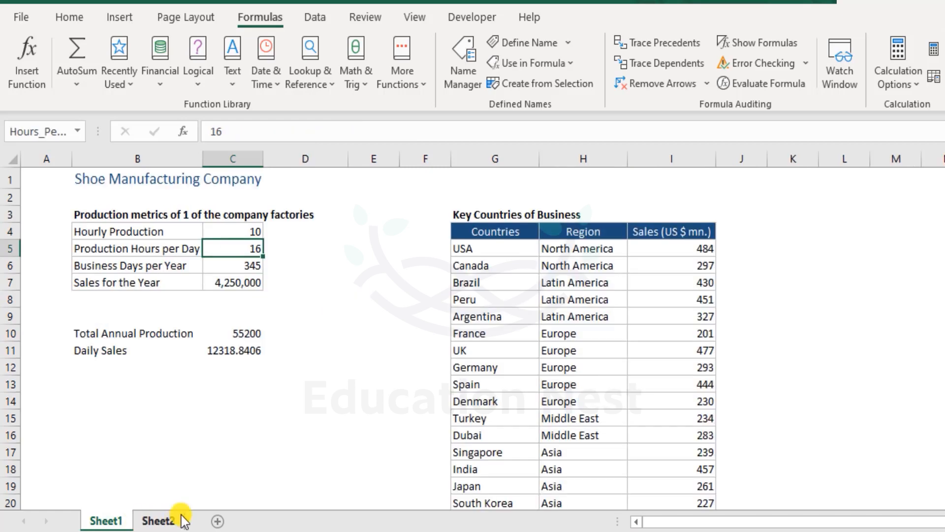
click(461, 58)
double_click(554, 140)
click(683, 166)
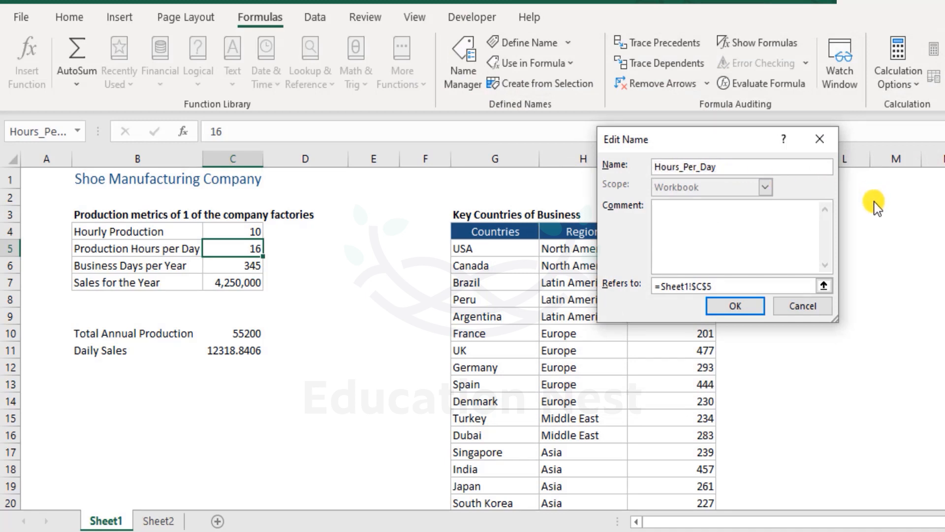
key(Return)
- Start a new workbook name called Countries with its Refers to box cleared
click(531, 83)
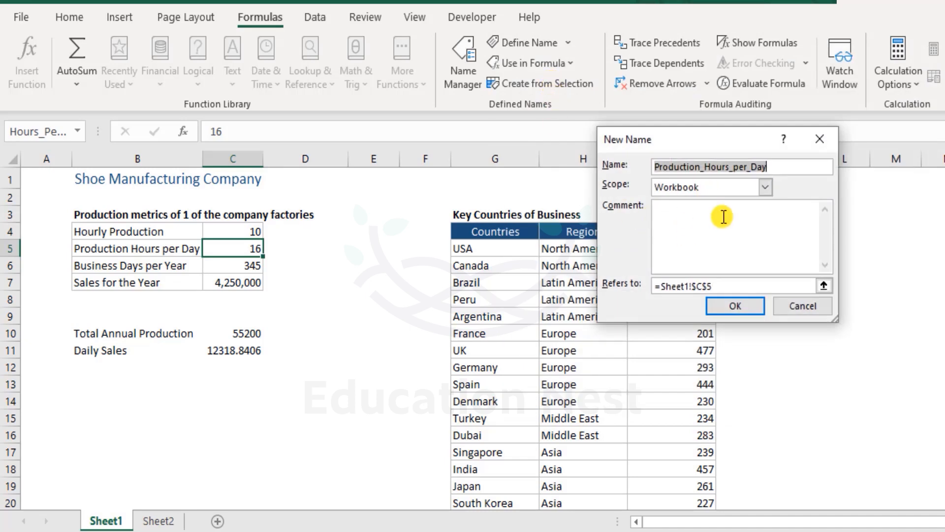
drag(725, 288, 662, 283)
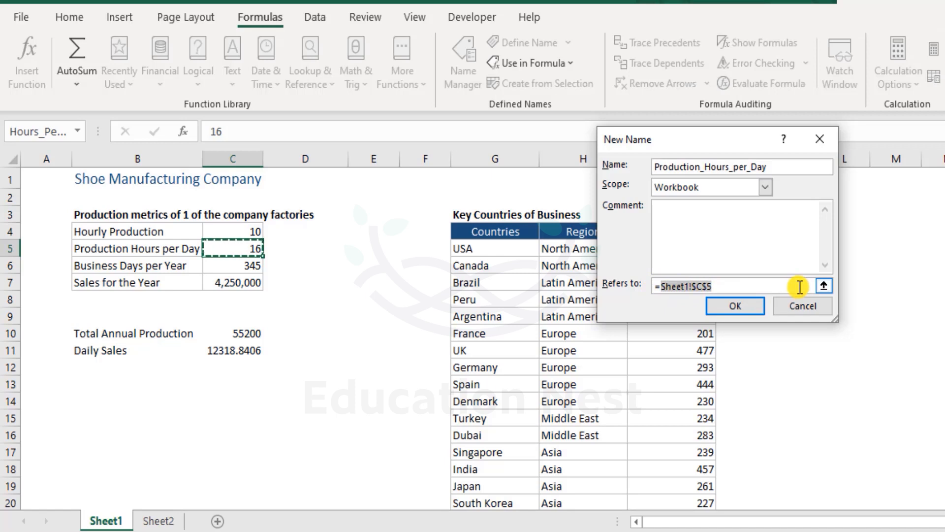
key(BackSpace)
key(BackSpace)
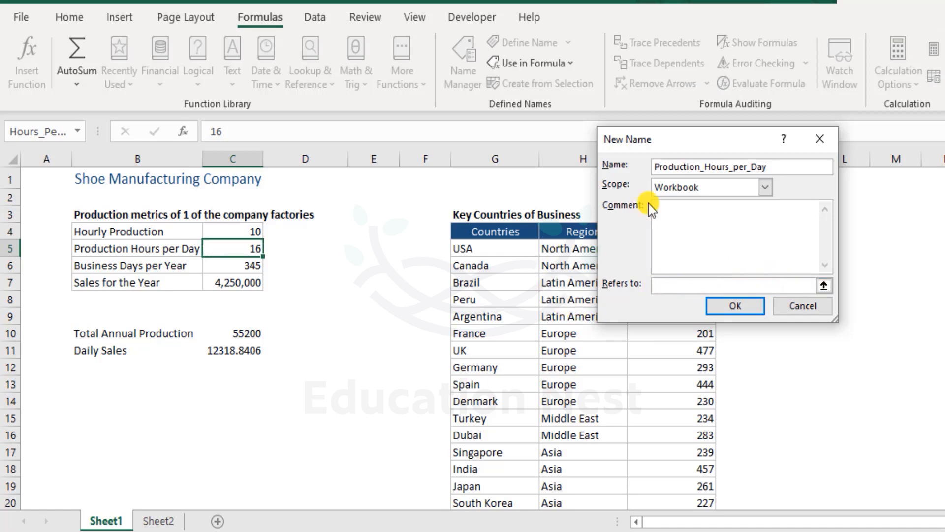
drag(778, 167, 591, 170)
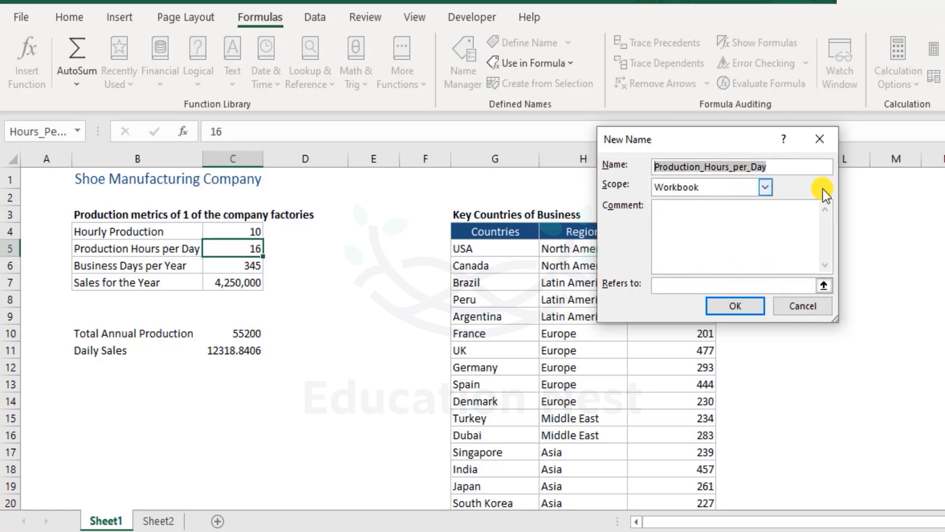
text(Countri)
text(ries)
- Set Countries to refer to Sheet1!$G$5:$I$20 by selecting the country table
drag(716, 142, 860, 64)
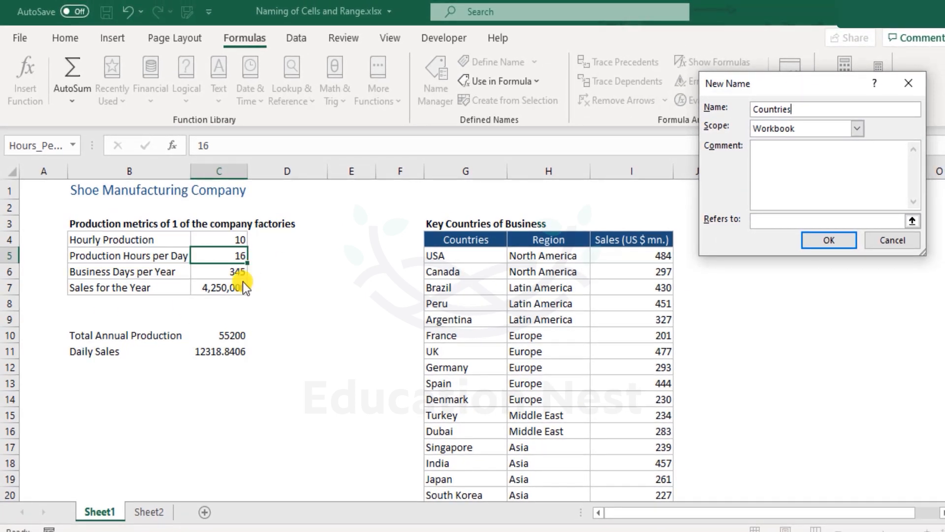
click(775, 220)
click(214, 272)
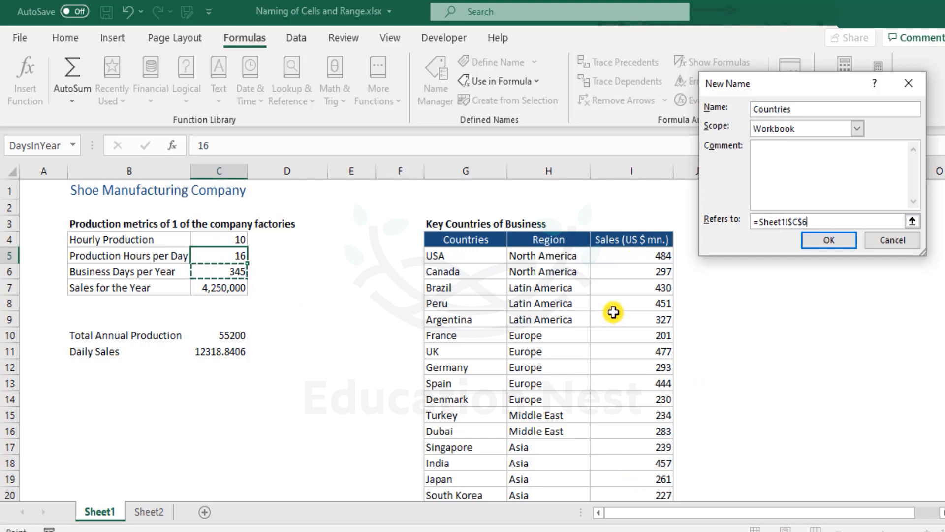
scroll(613, 312, down, 1)
drag(468, 198, 643, 440)
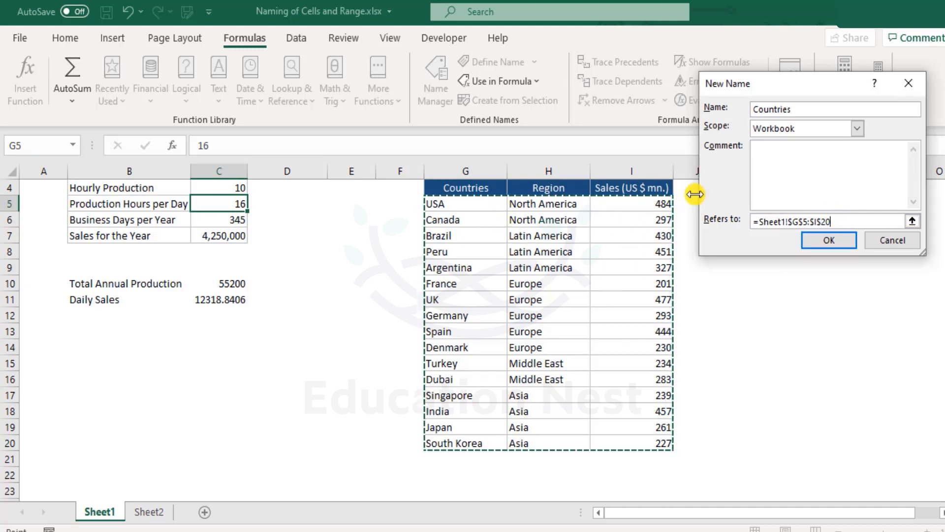
click(829, 240)
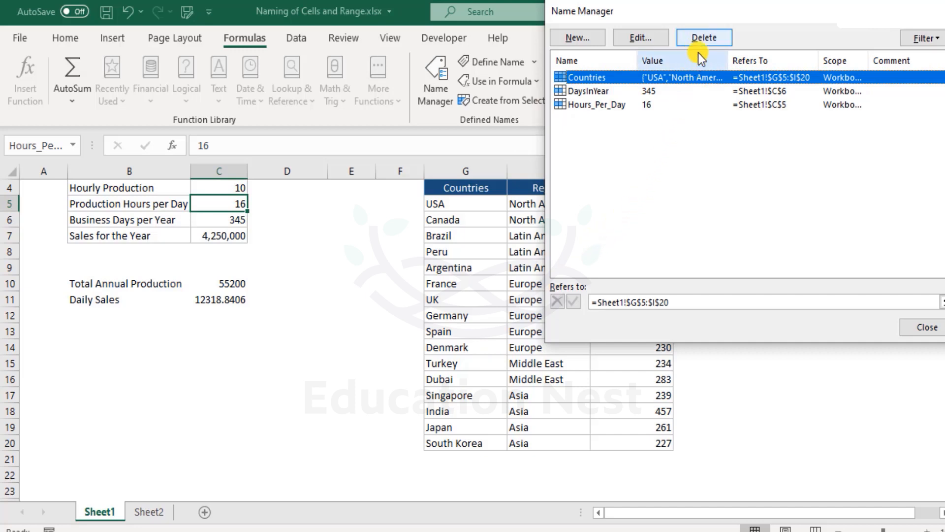
- Delete the Countries name and recreate it by naming the G5:I20 selection in the Name Box
click(707, 39)
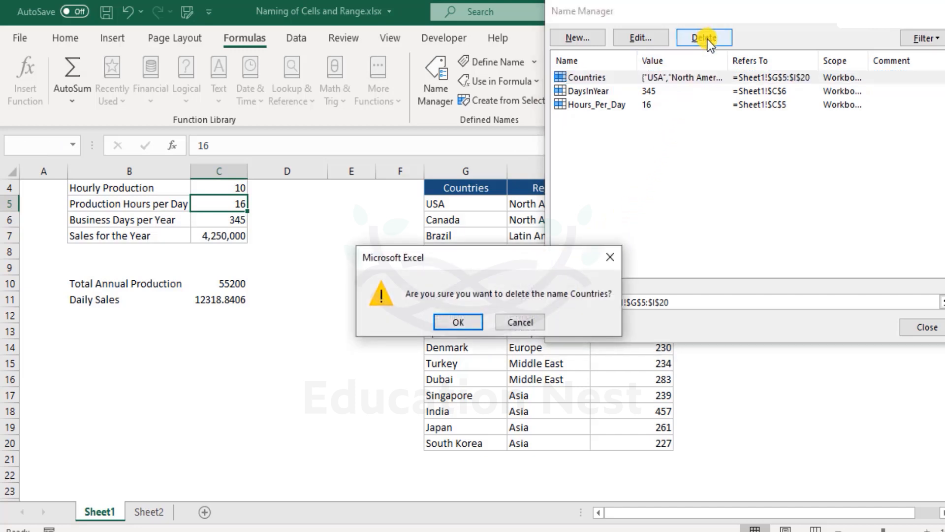
click(480, 323)
drag(465, 204, 662, 437)
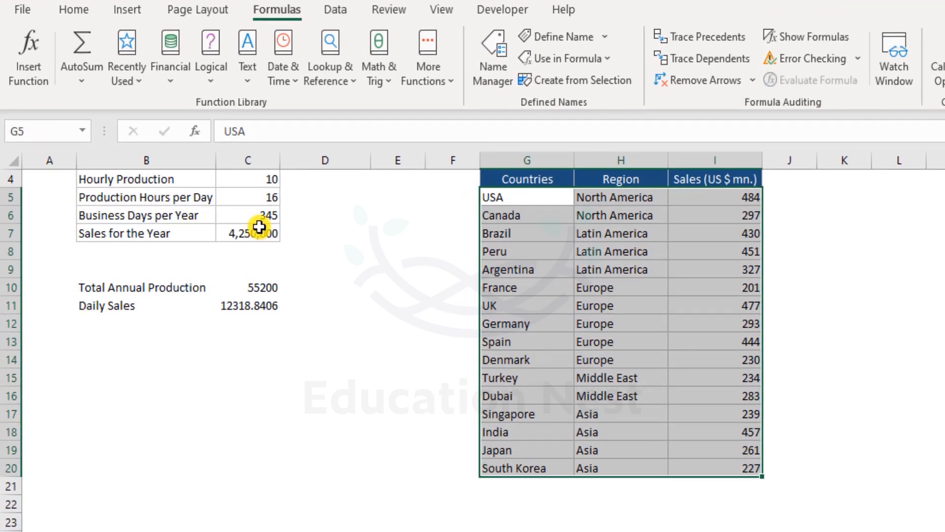
click(51, 132)
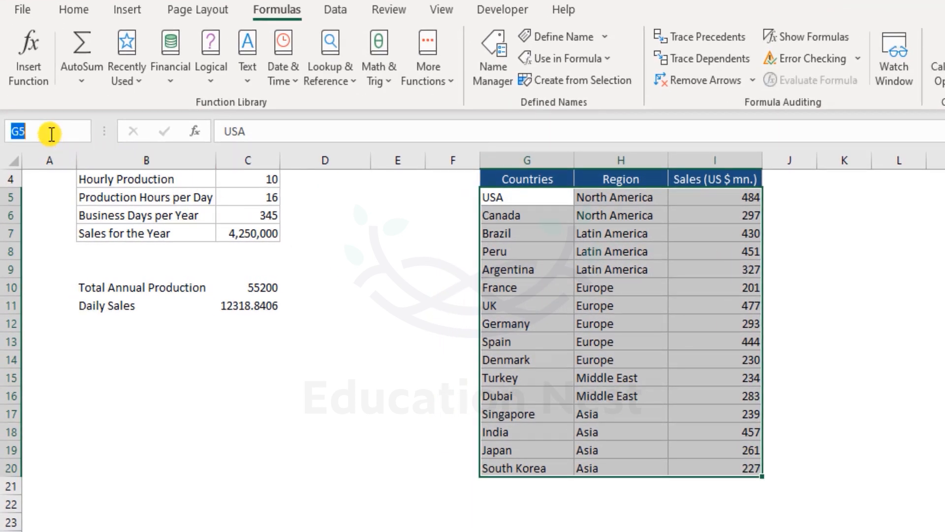
text(Countries)
key(Return)
- Reselect the country table G5:I20 to confirm it shows as Countries, then deselect
click(347, 219)
click(539, 198)
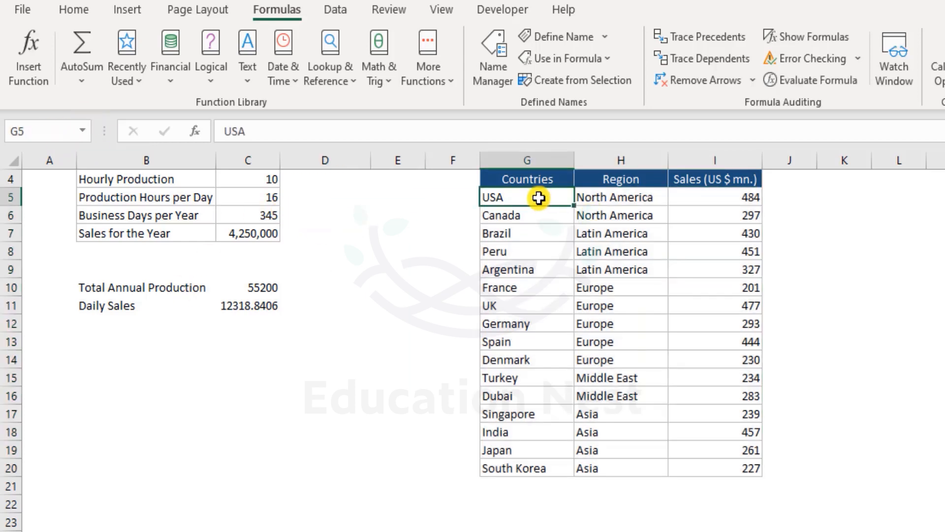
drag(742, 465, 638, 461)
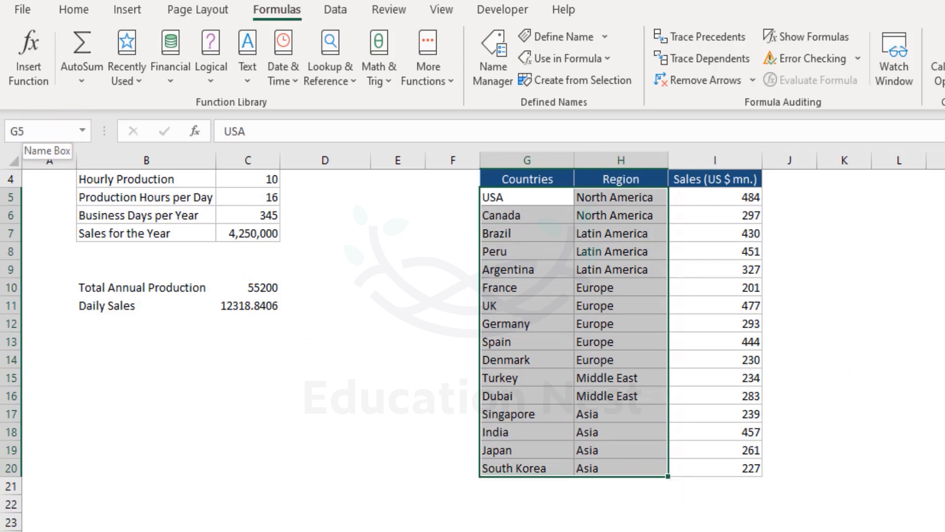
key(shift+Up)
key(shift+Right)
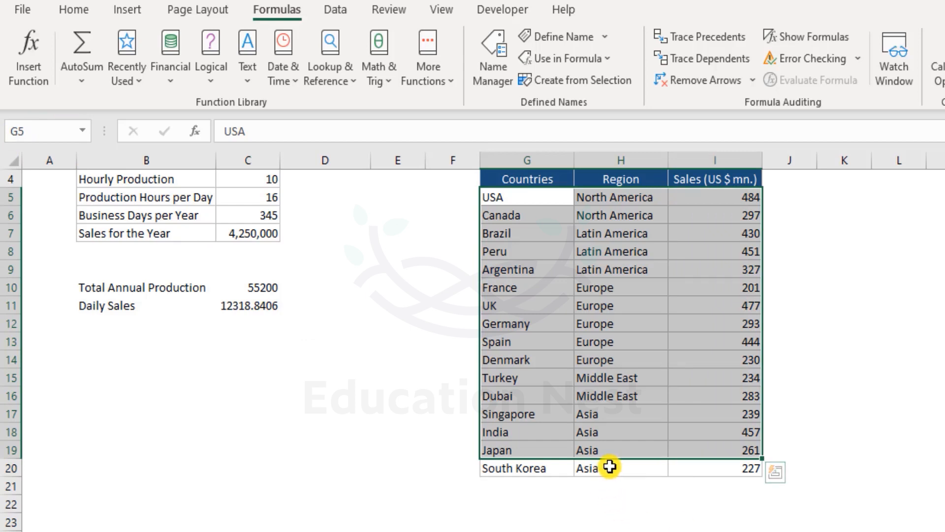
ctrl+click(586, 467)
ctrl+click(558, 467)
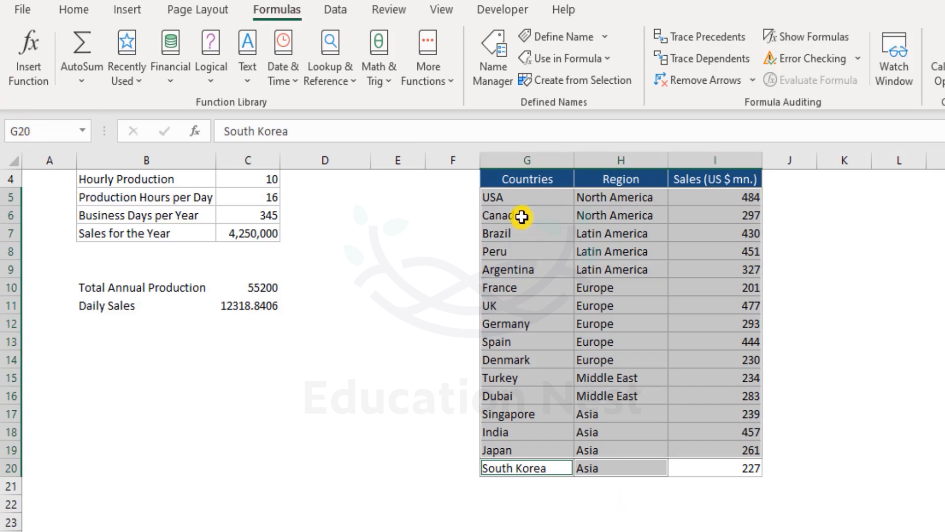
drag(559, 197, 734, 473)
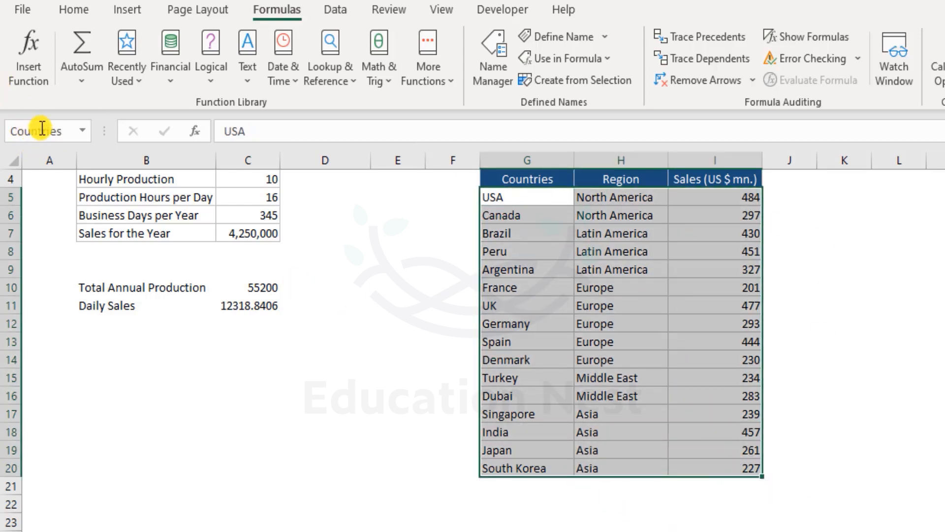
click(239, 377)
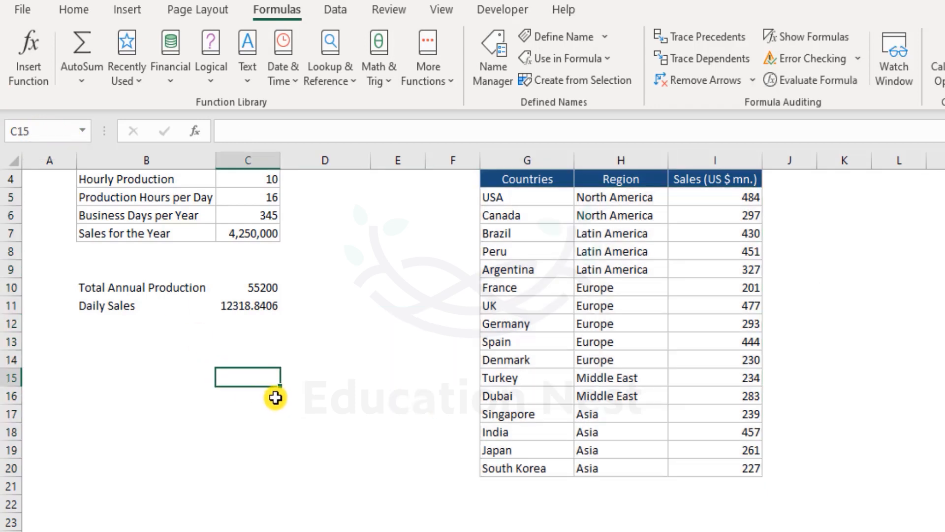
- On Sheet2, enter =Countries in H2 so the full country table spills
click(172, 525)
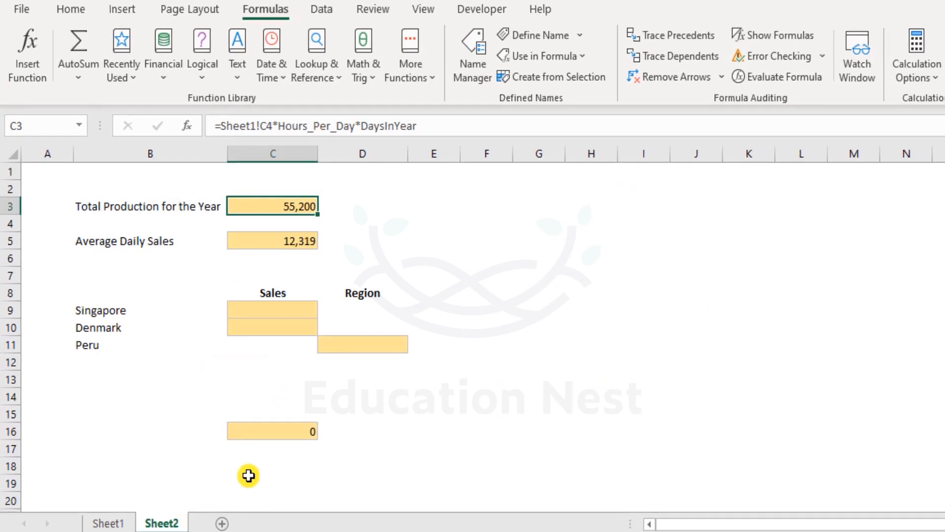
click(593, 193)
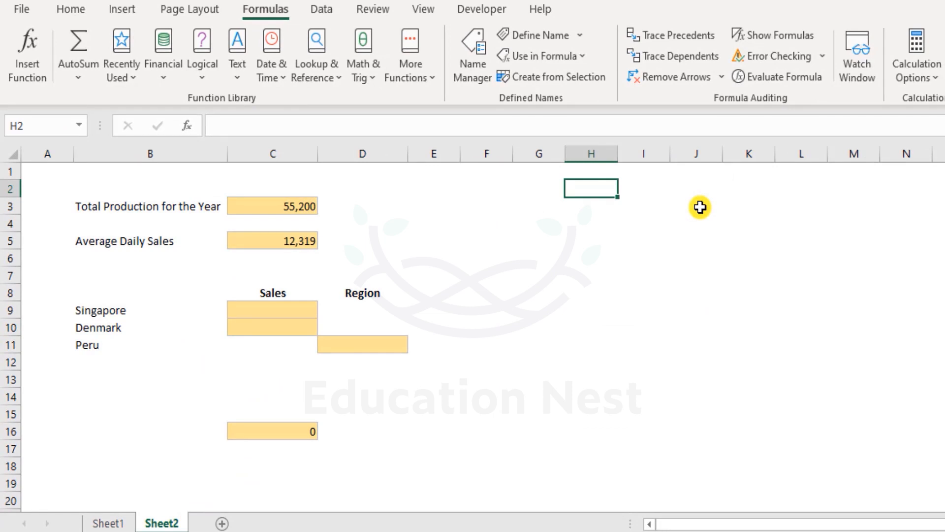
text(=count)
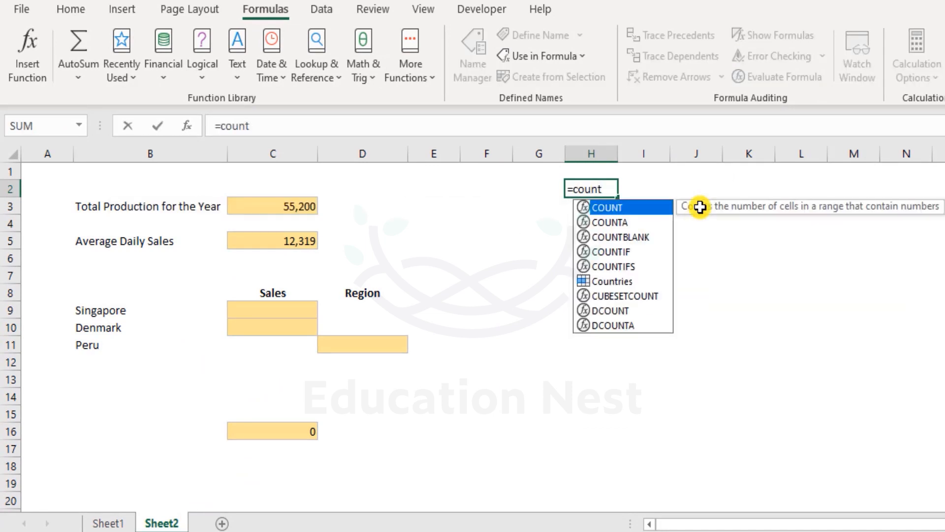
key(Down)
key(Down)
key(Down)
key(Down)
key(Down)
key(Tab)
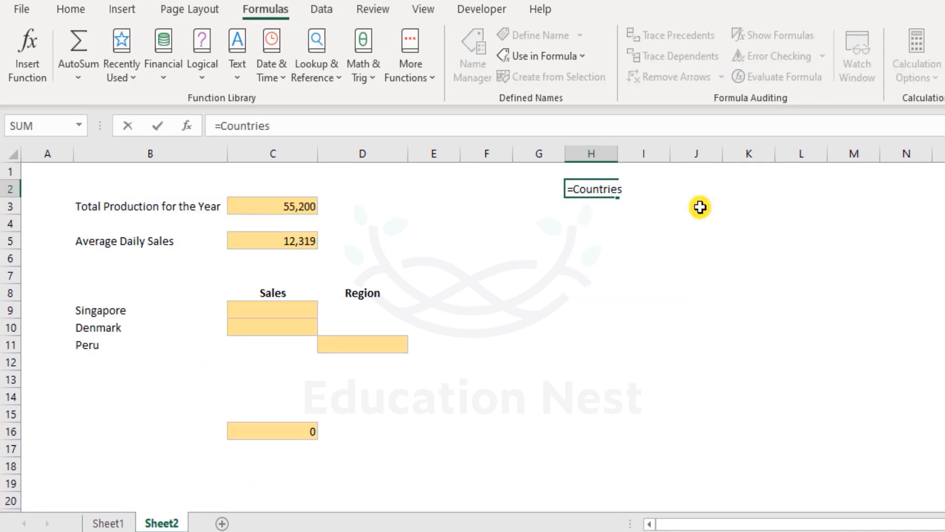
key(Return)
- Select the spilled table and delete the test formula, leaving H2:J17 empty
key(Up)
key(Right)
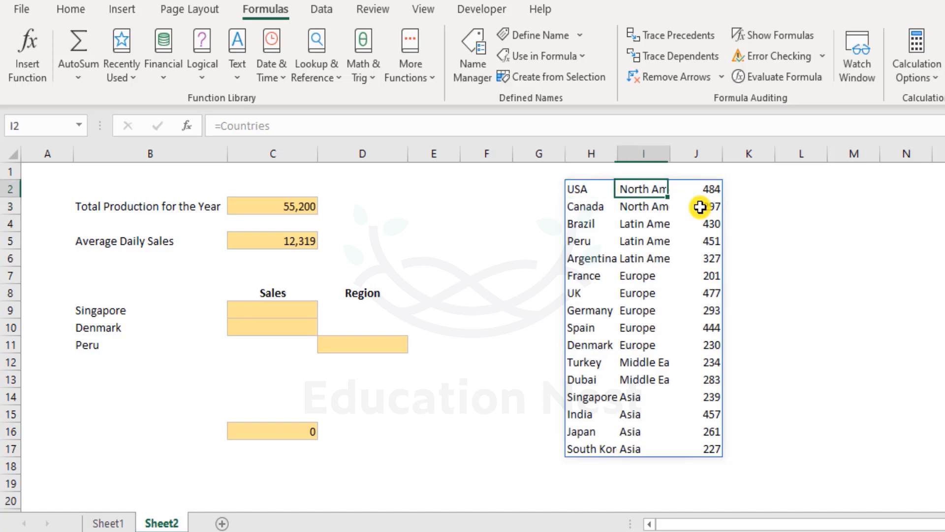
key(Left)
key(Right)
key(Left)
key(Right)
key(Left)
key(shift+Right)
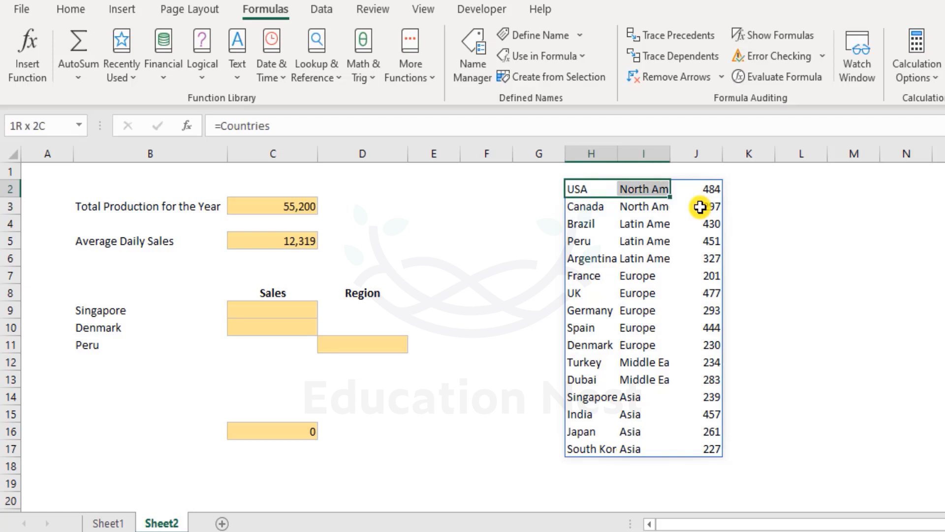
key(shift+Down)
key(shift+Down)
key(ctrl+shift+Down)
key(shift+Right)
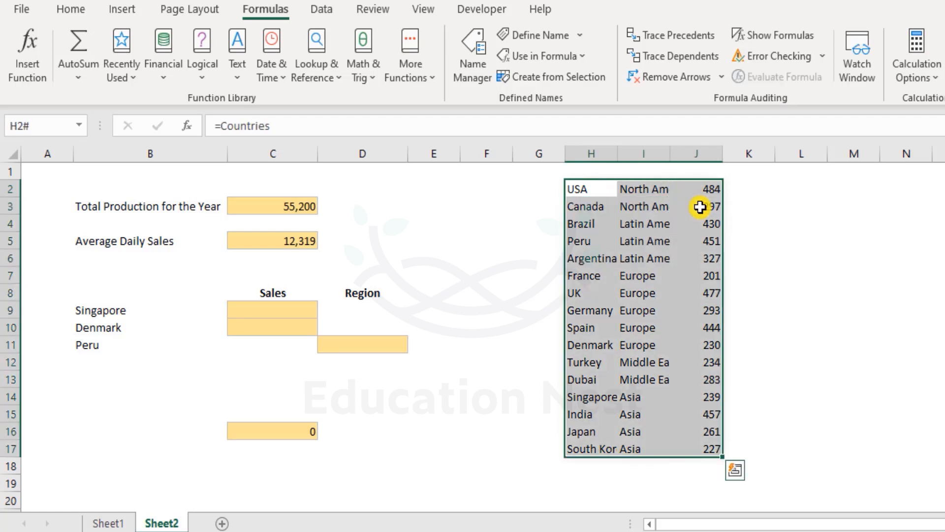
key(Delete)
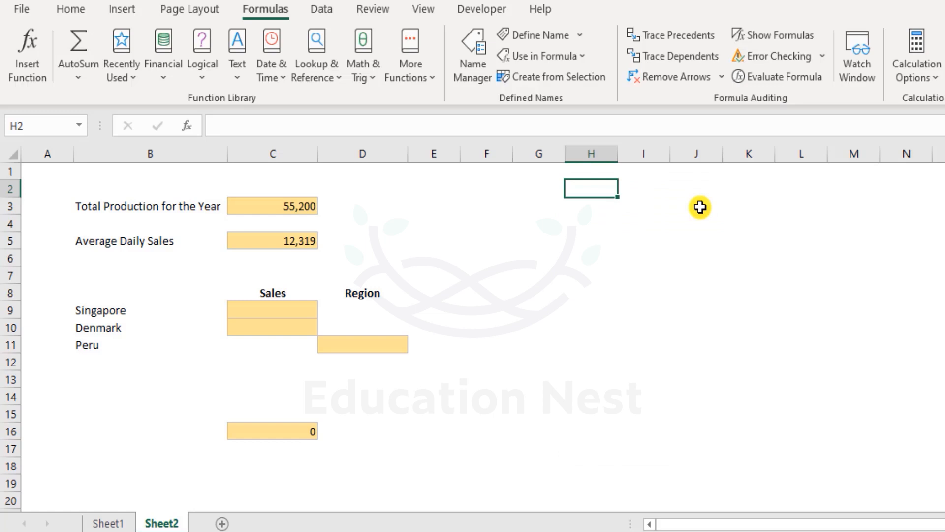
key(Down)
key(Down)
key(Down)
key(Down)
key(Down)
key(Down)
key(Down)
key(ctrl+Left)
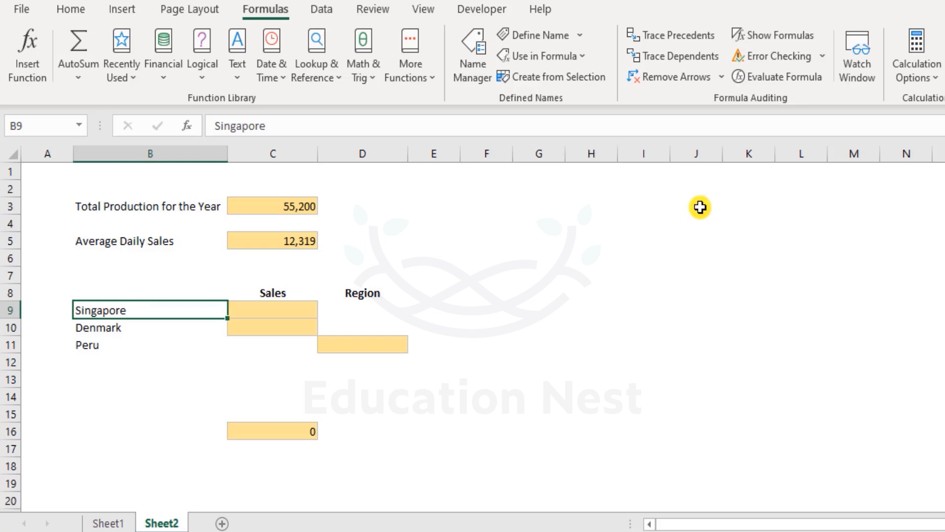
key(Right)
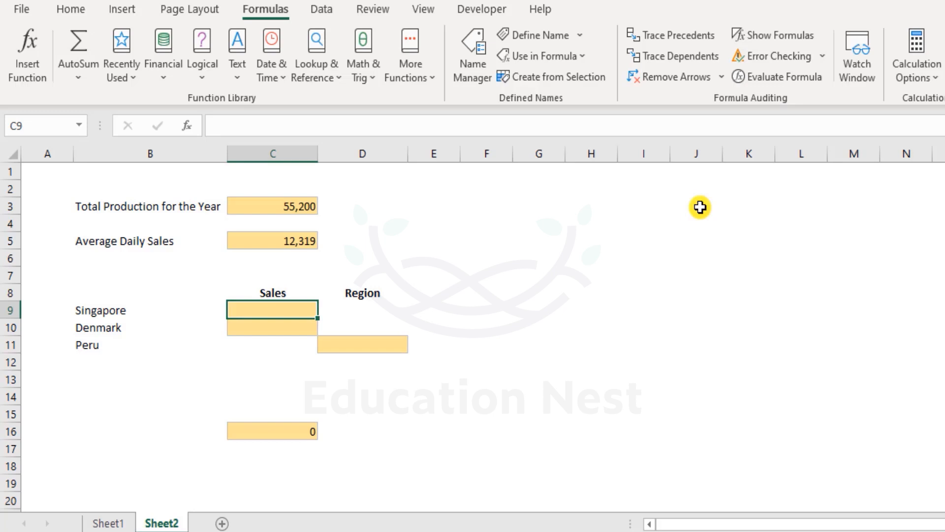
key(ctrl+Page_Up)
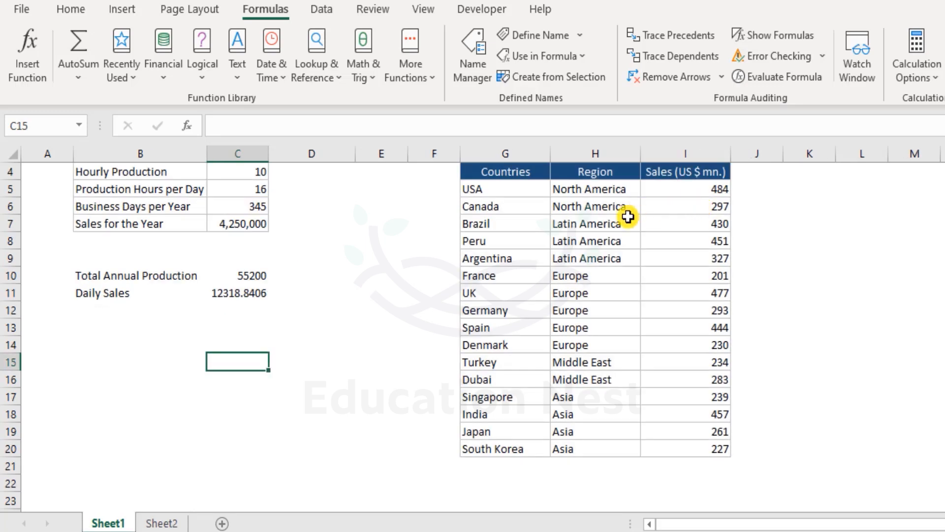
drag(497, 187, 691, 444)
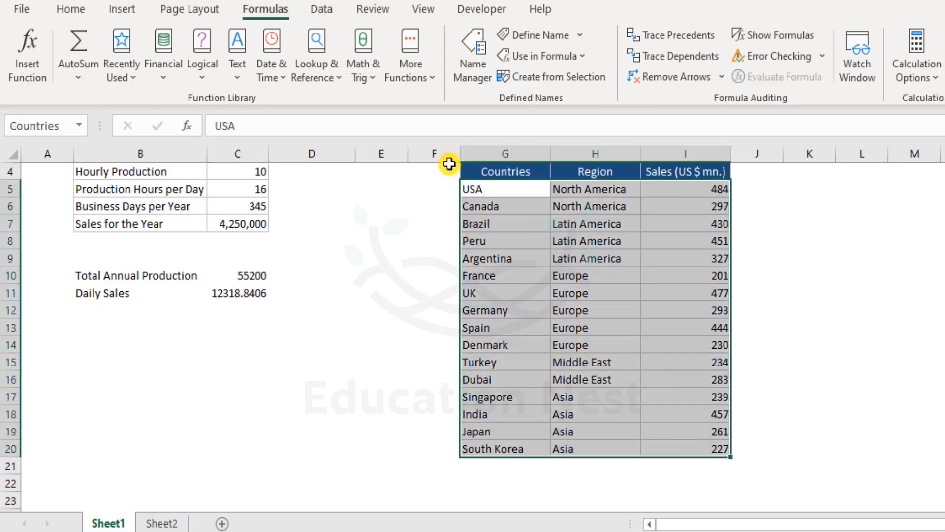
click(446, 171)
scroll(591, 359, up, 1)
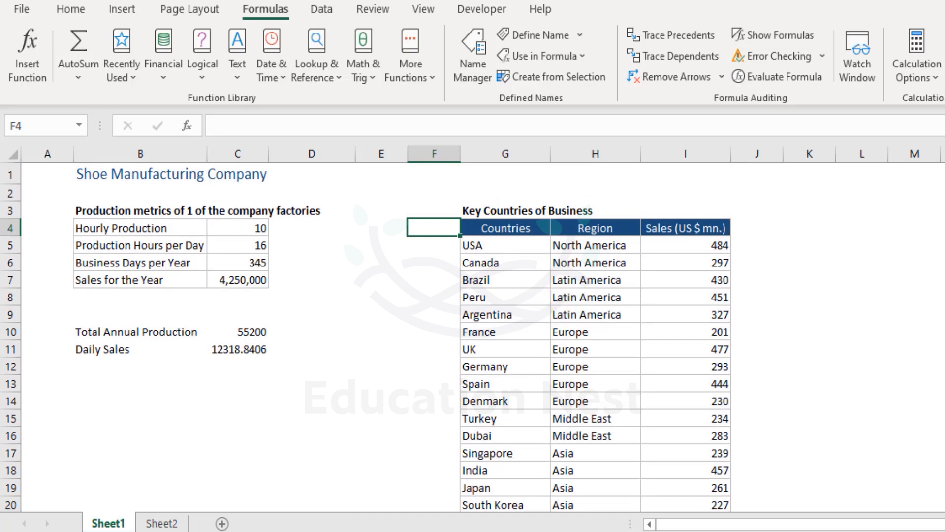
click(177, 523)
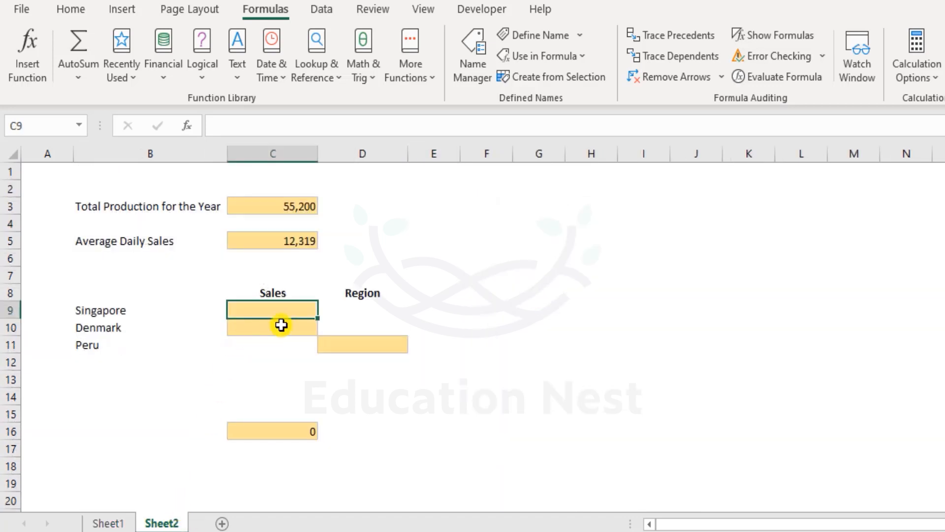
- Start a VLOOKUP in C9 using B9 as lookup value and the G5:I20 table as Countries
text(=vloo)
key(Tab)
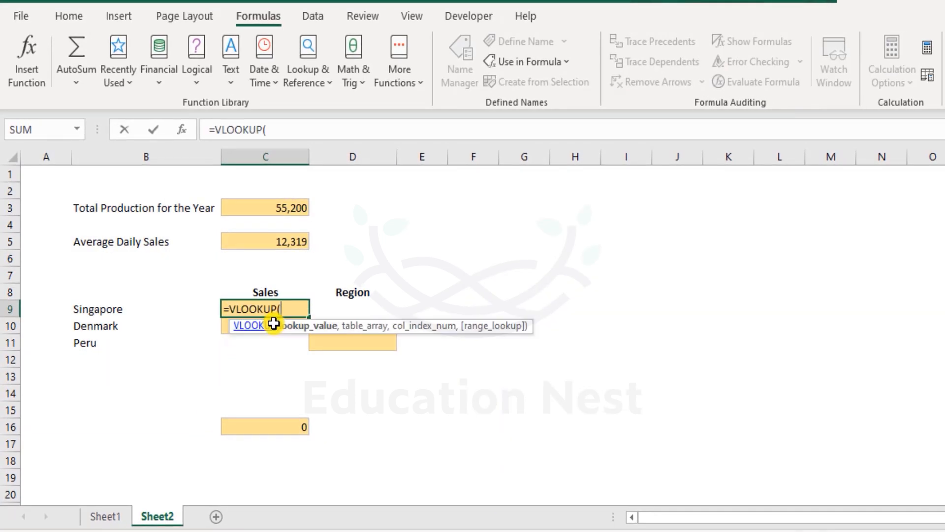
click(129, 312)
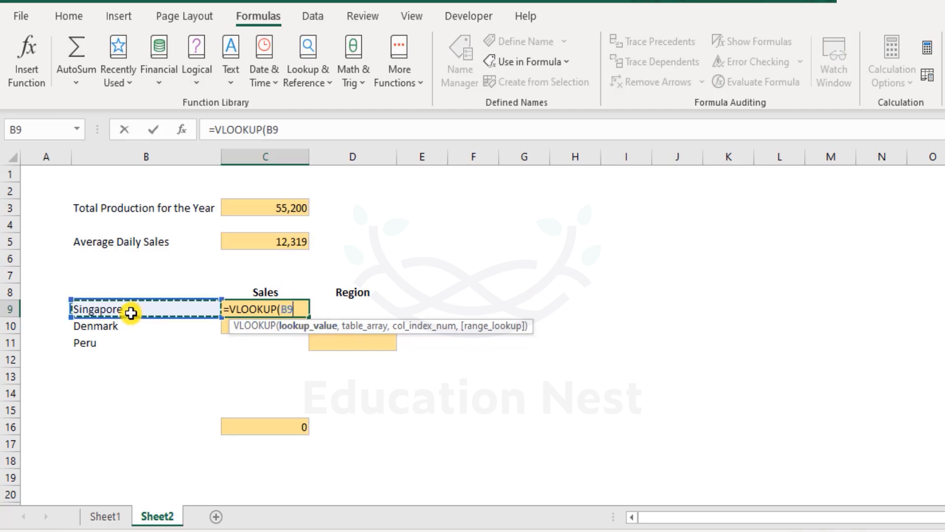
text(,)
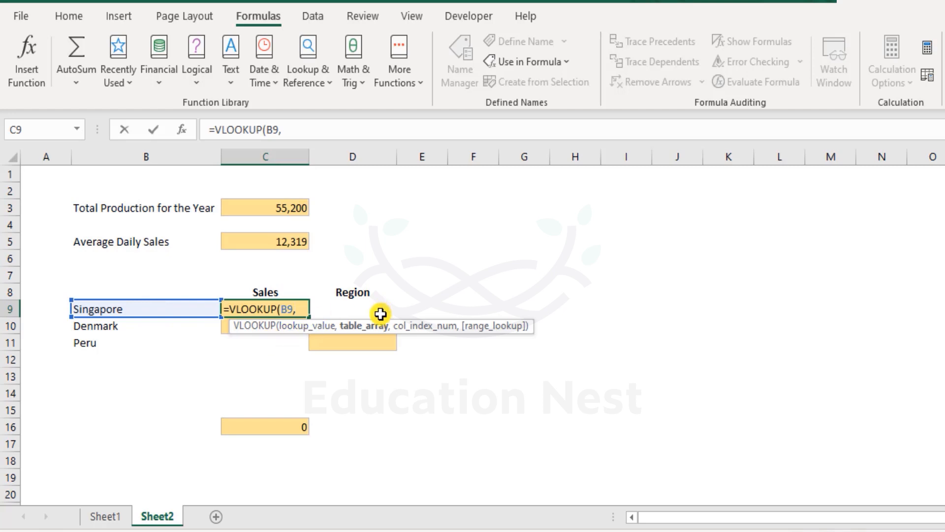
click(123, 521)
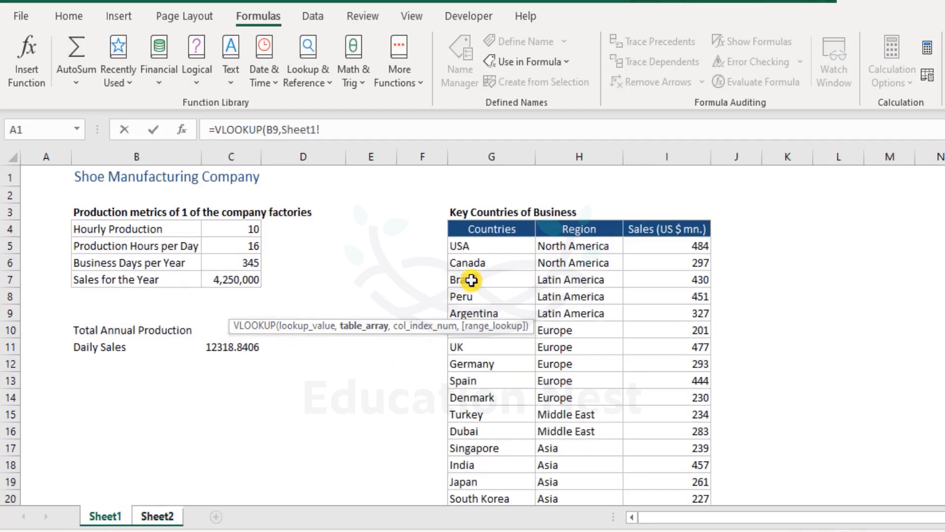
scroll(499, 274, down, 1)
drag(497, 187, 665, 443)
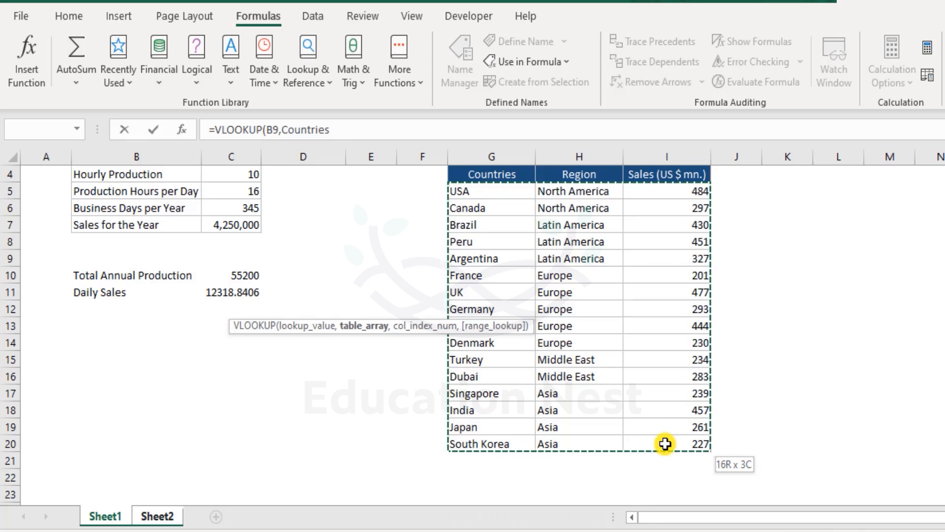
drag(664, 444, 668, 429)
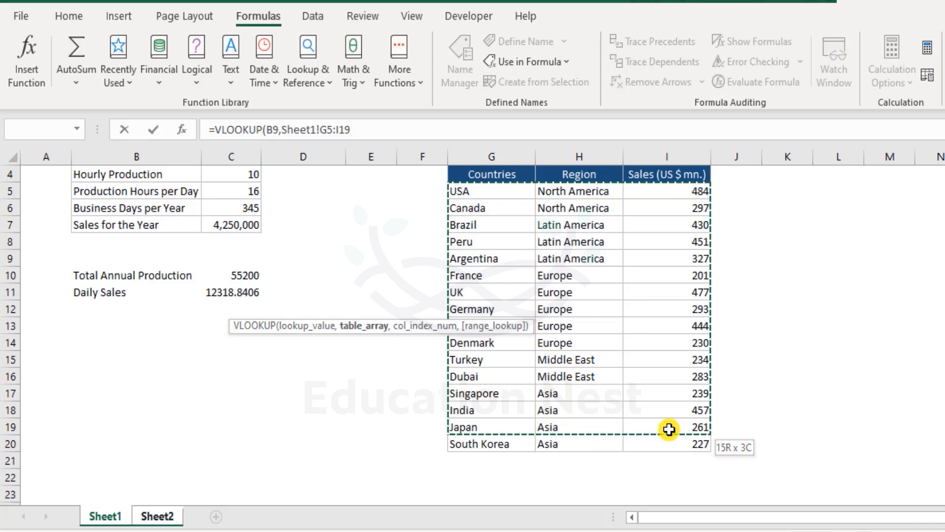
drag(669, 429, 670, 443)
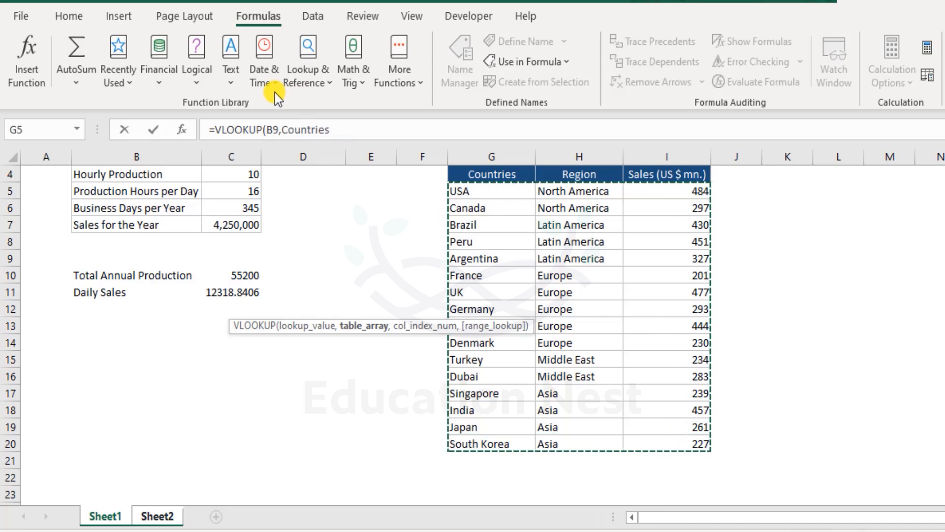
- Finish the lookup with column 3 and FALSE exact match, returning Singapore's sales of 239
click(344, 132)
text(,)
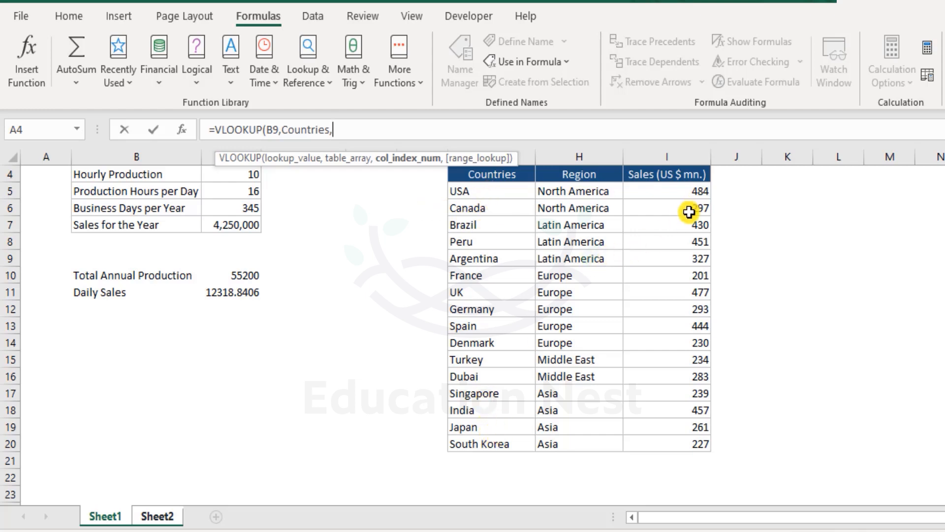
text(3)
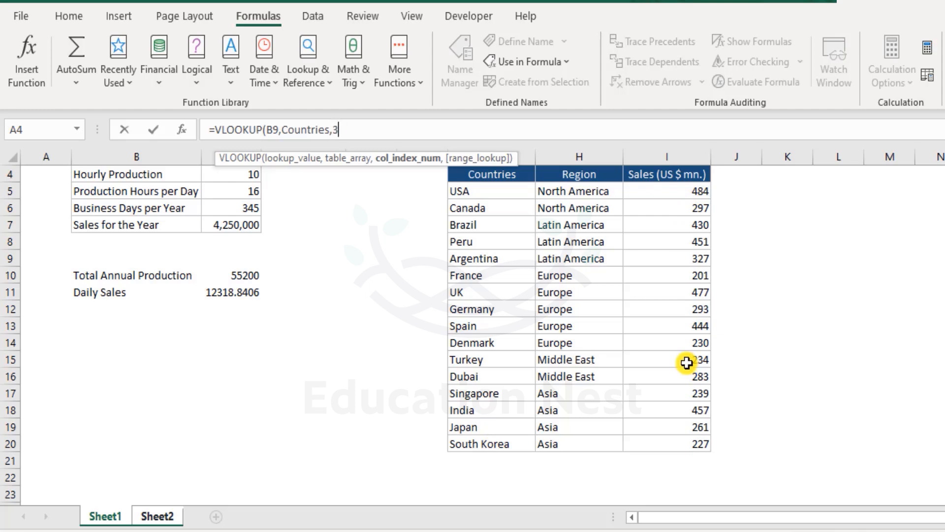
text(,)
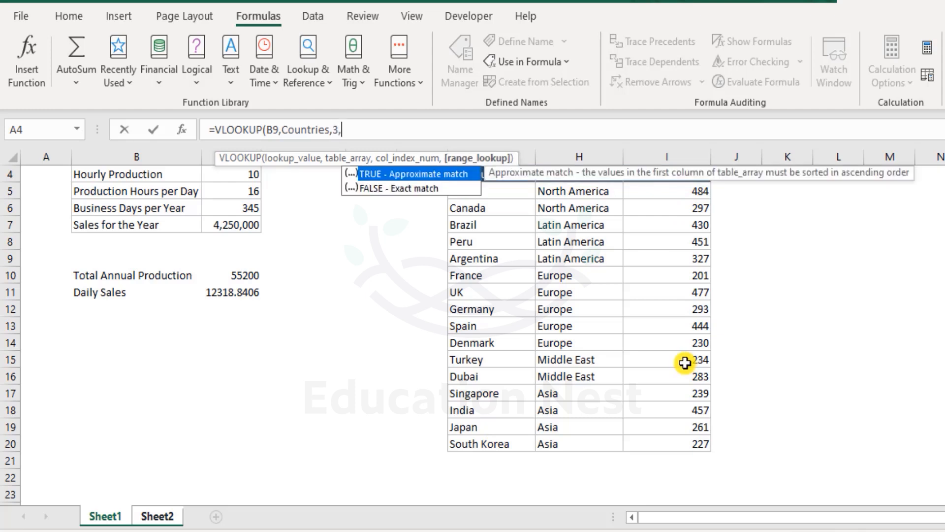
double_click(428, 188)
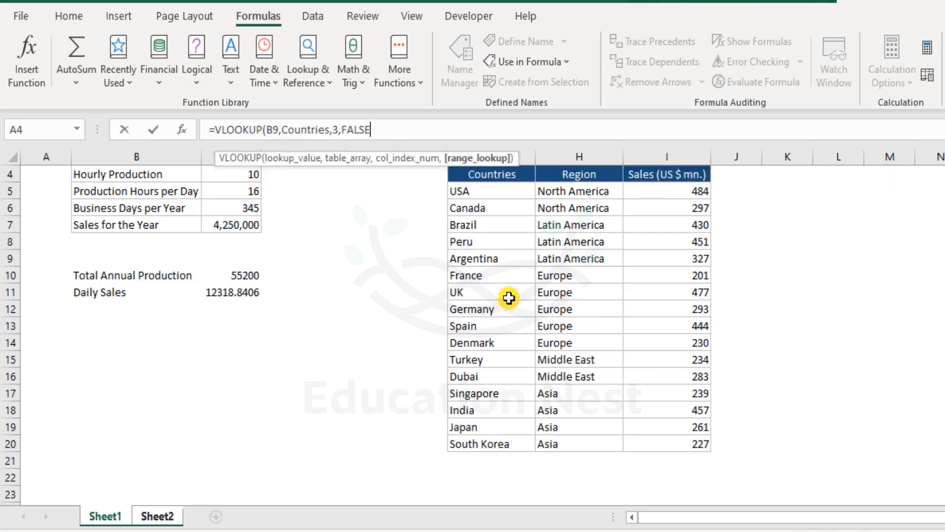
text())
key(Return)
key(Up)
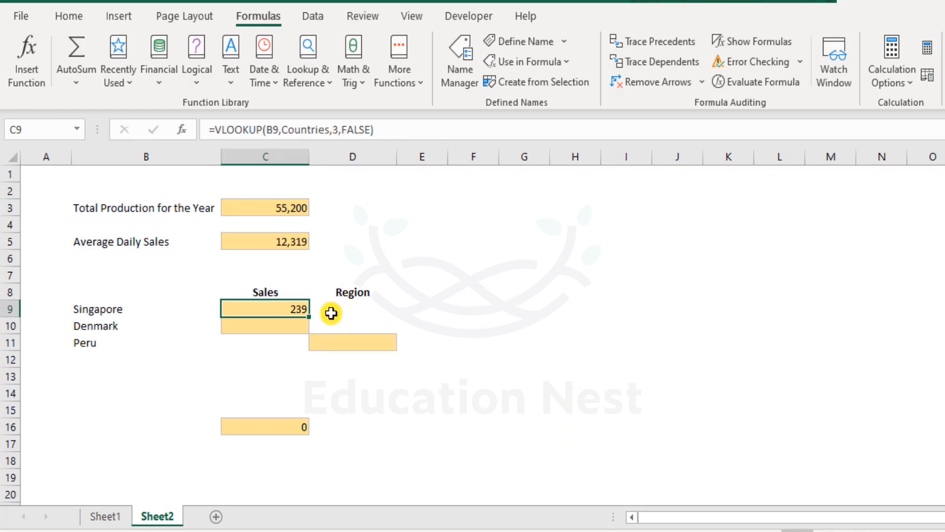
- Copy the C9 lookup formula into C13
key(ctrl+c)
click(264, 380)
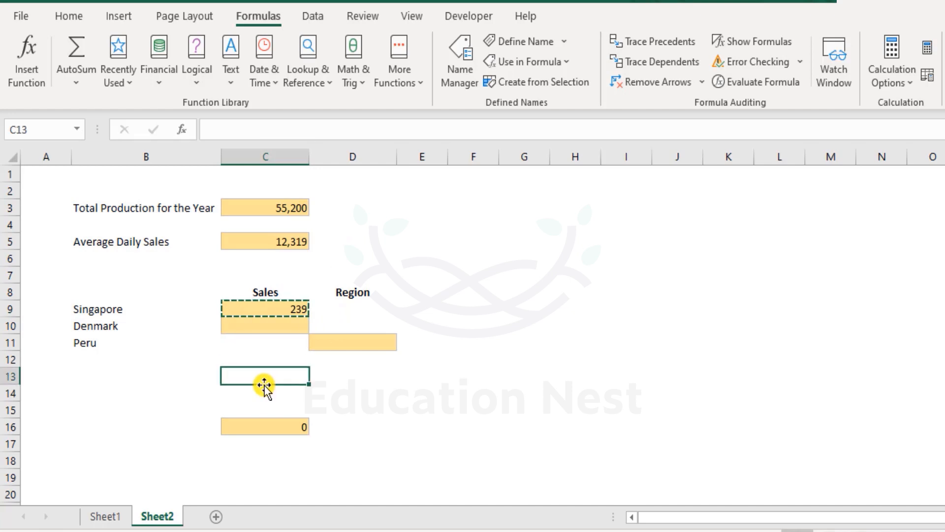
key(ctrl+v)
double_click(264, 376)
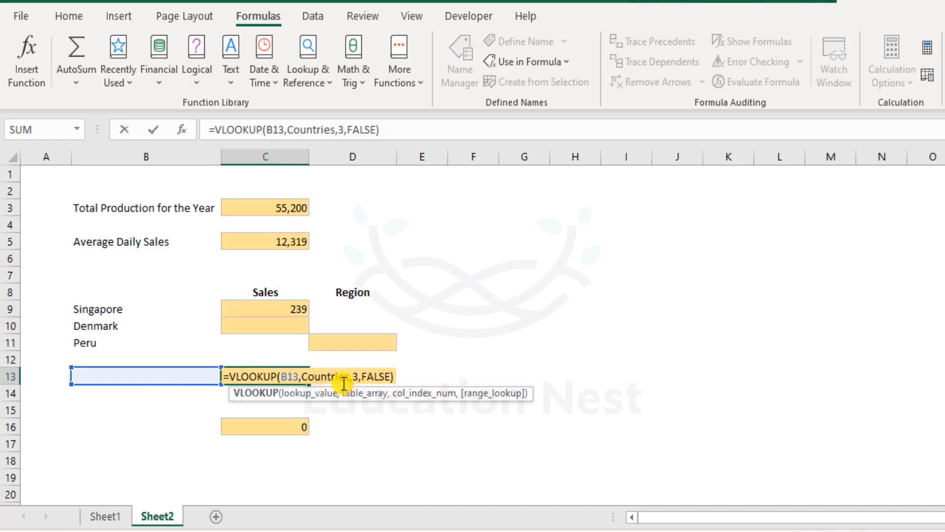
key(Escape)
click(295, 205)
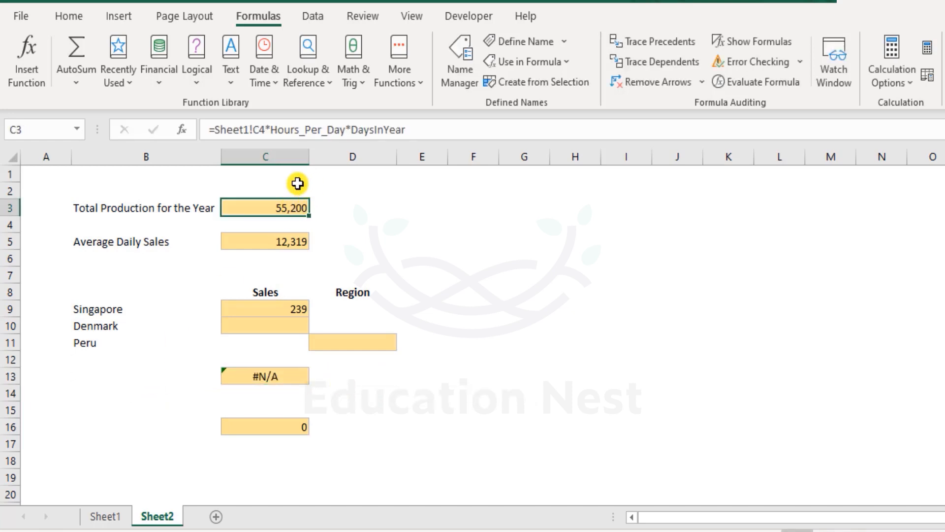
- Enter USA in B13 and compare its 484 result with Sheet1's country table
click(178, 374)
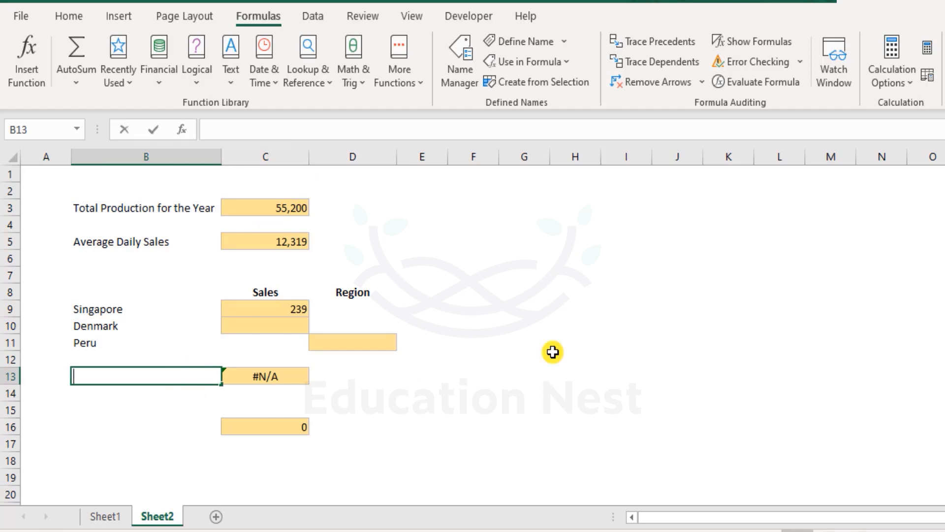
text(USA)
key(Return)
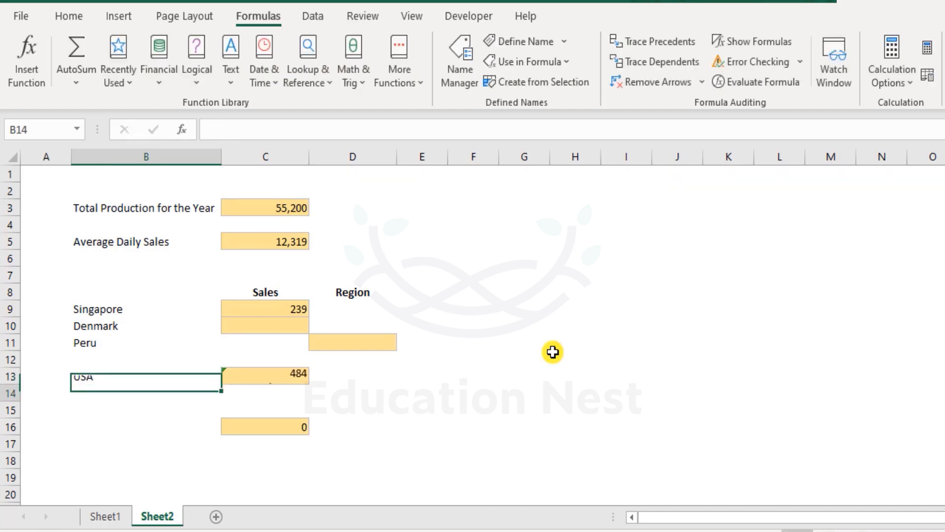
key(Up)
key(Right)
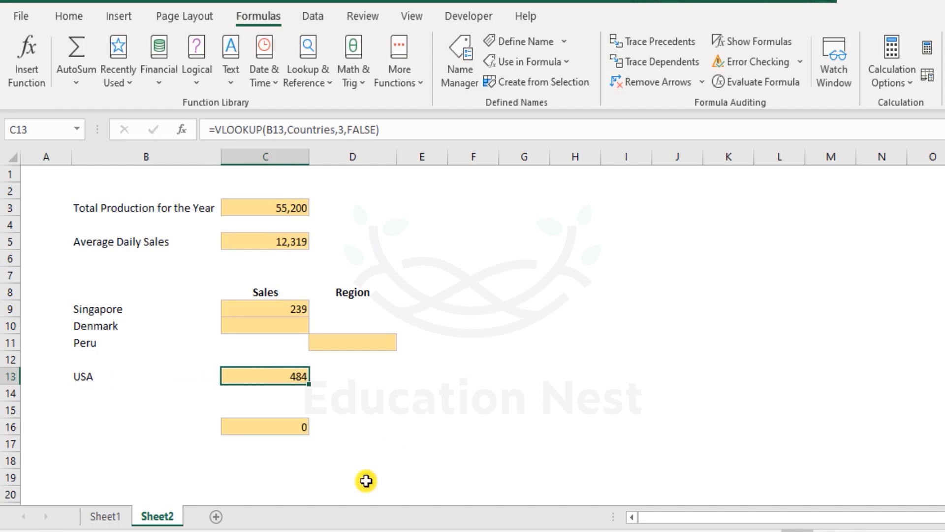
click(98, 516)
click(681, 192)
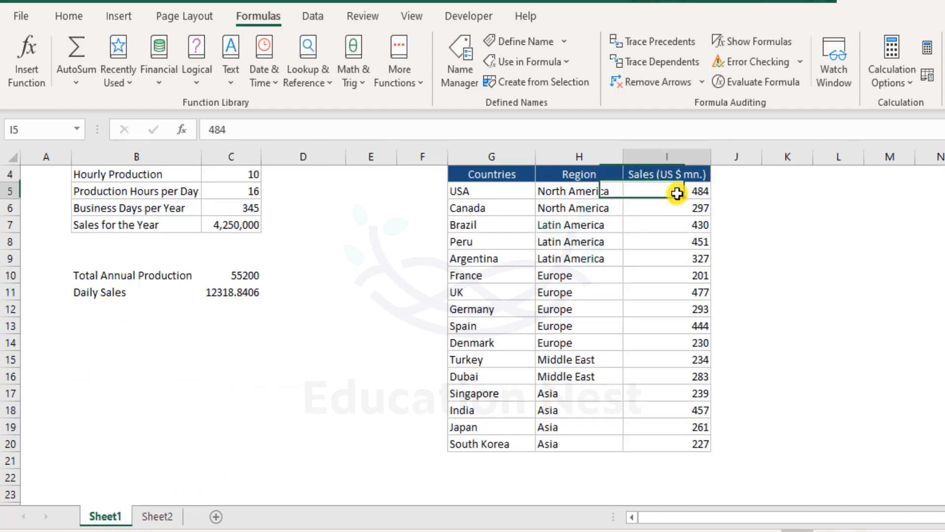
click(697, 391)
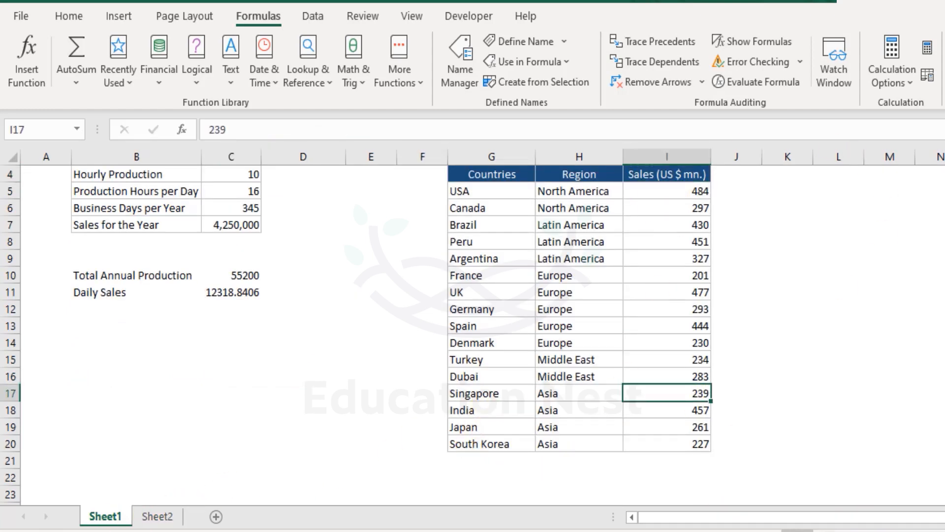
- Undo the USA trial on Sheet2, then return to Sheet1's country table
click(155, 515)
click(290, 309)
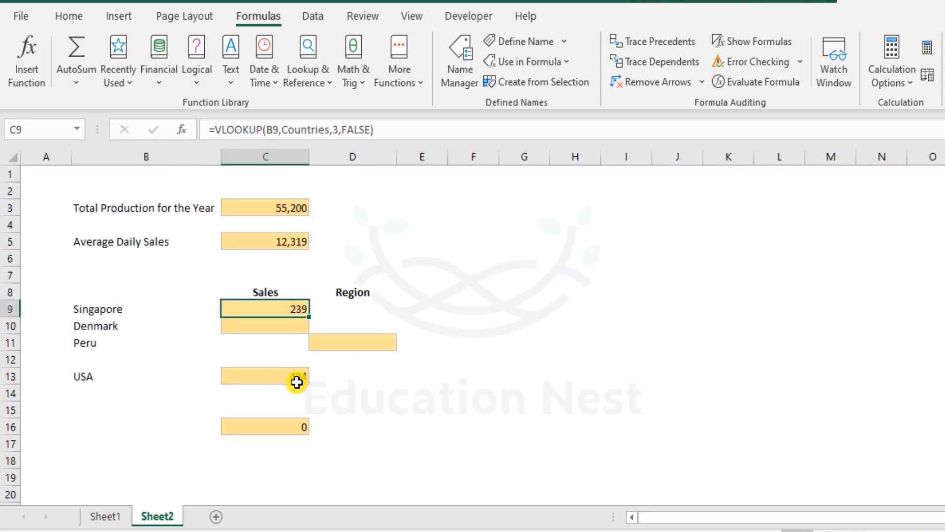
key(ctrl+z)
key(ctrl+z)
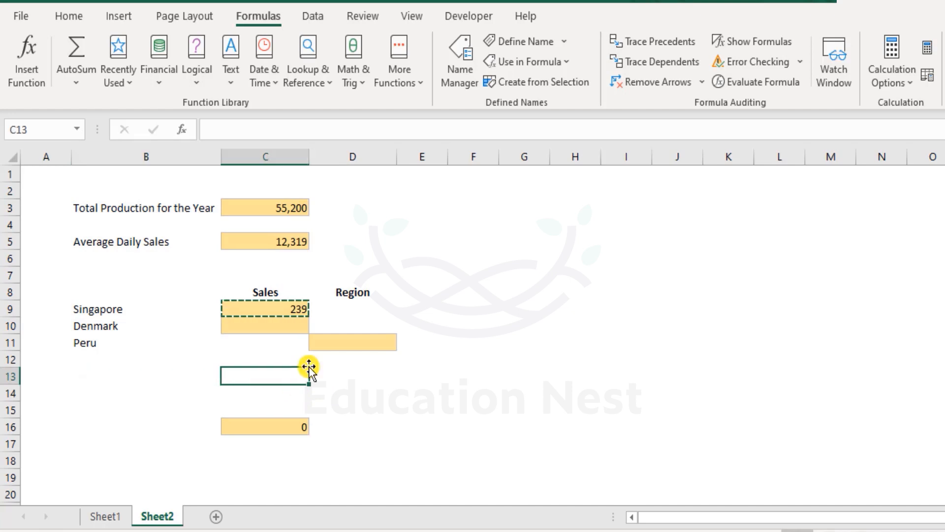
click(294, 311)
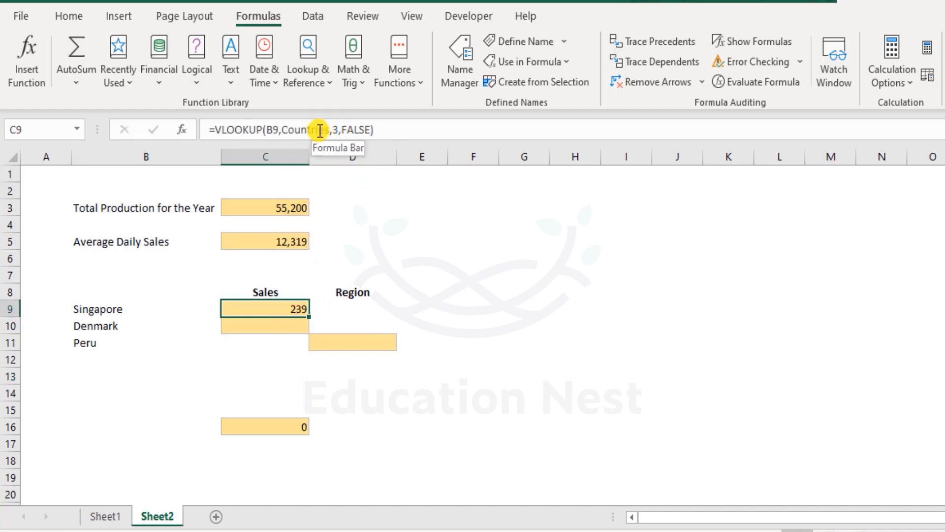
click(102, 515)
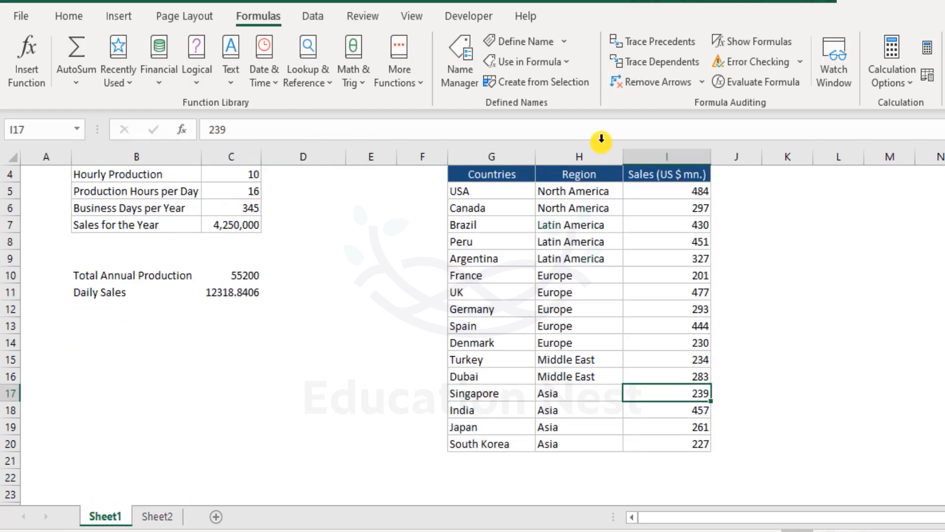
drag(508, 187, 700, 436)
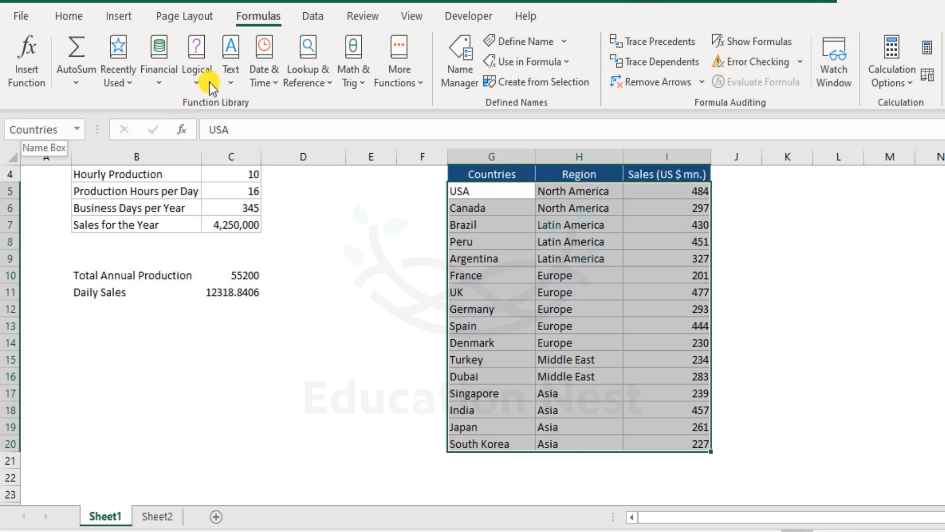
click(460, 62)
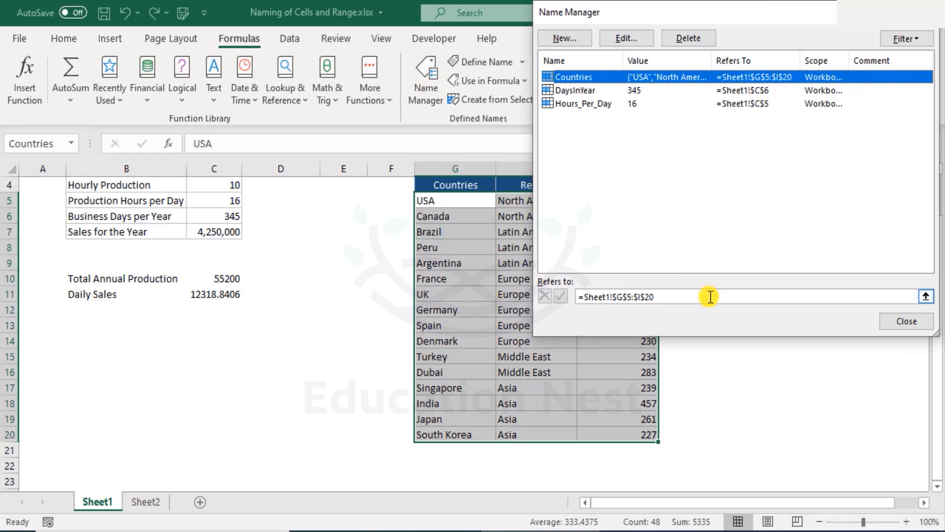
click(905, 322)
click(43, 185)
scroll(693, 400, up, 1)
scroll(693, 401, down, 1)
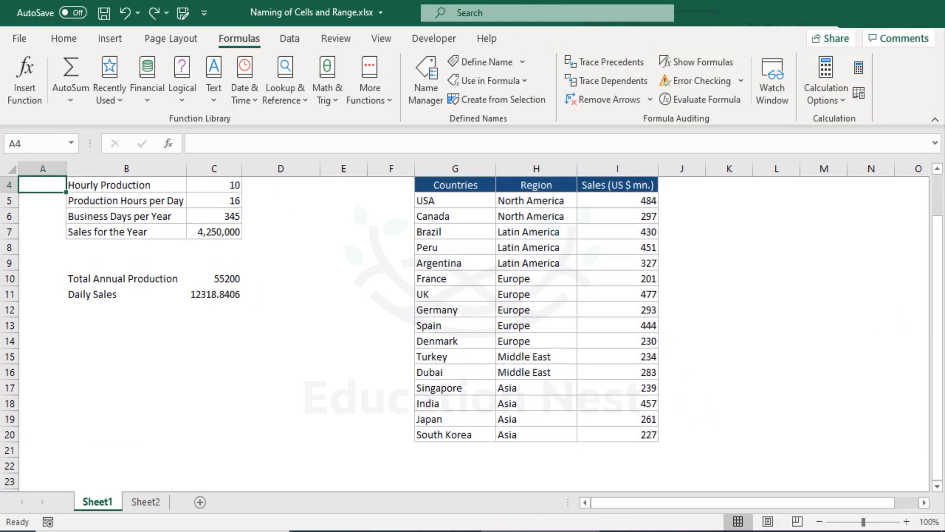
- On Sheet2, start a VLOOKUP in C10 with Denmark in B10 as the lookup value
click(147, 502)
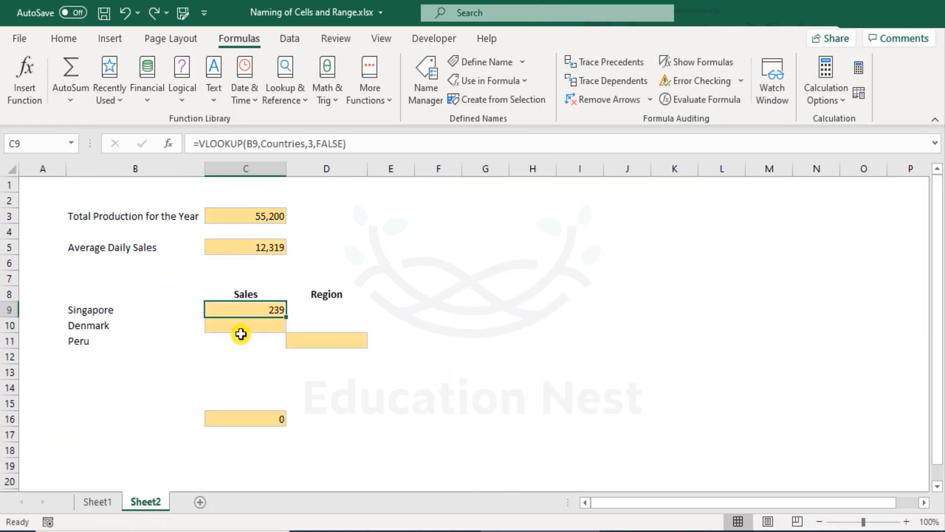
click(236, 329)
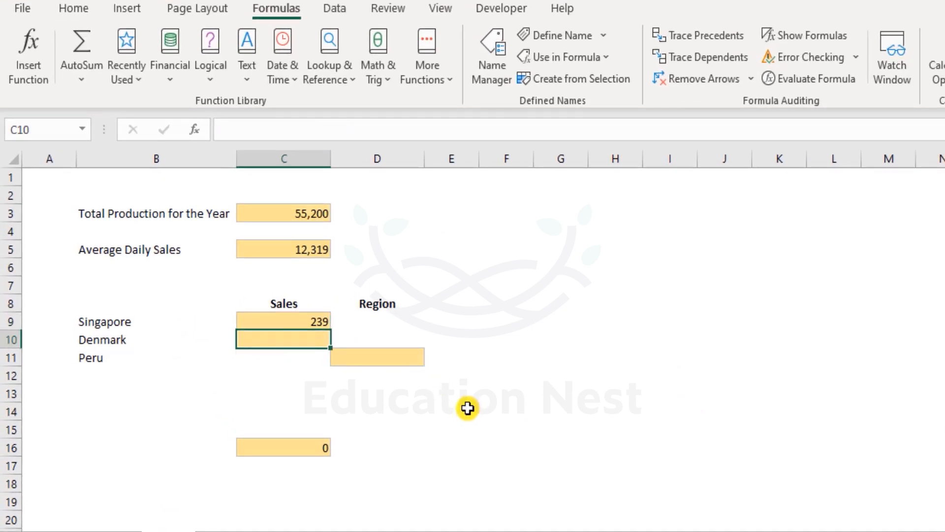
click(381, 352)
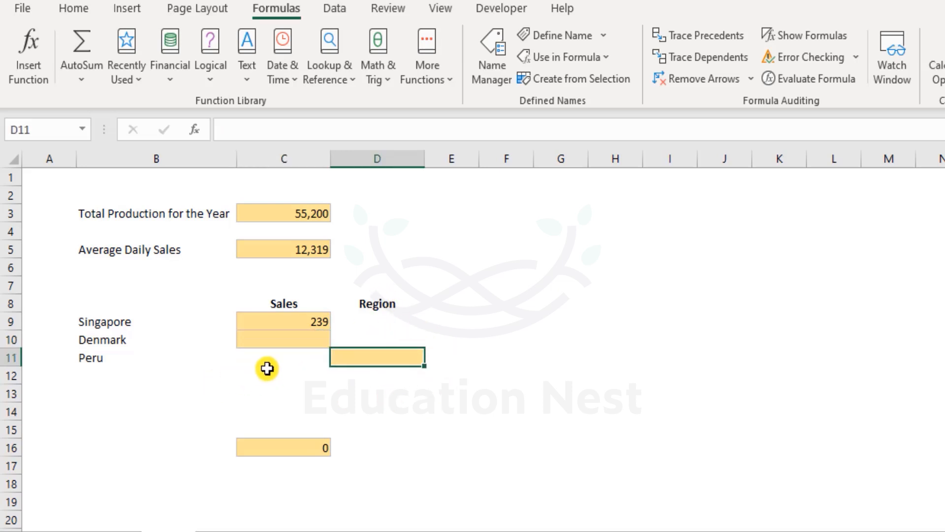
click(282, 333)
text(=v)
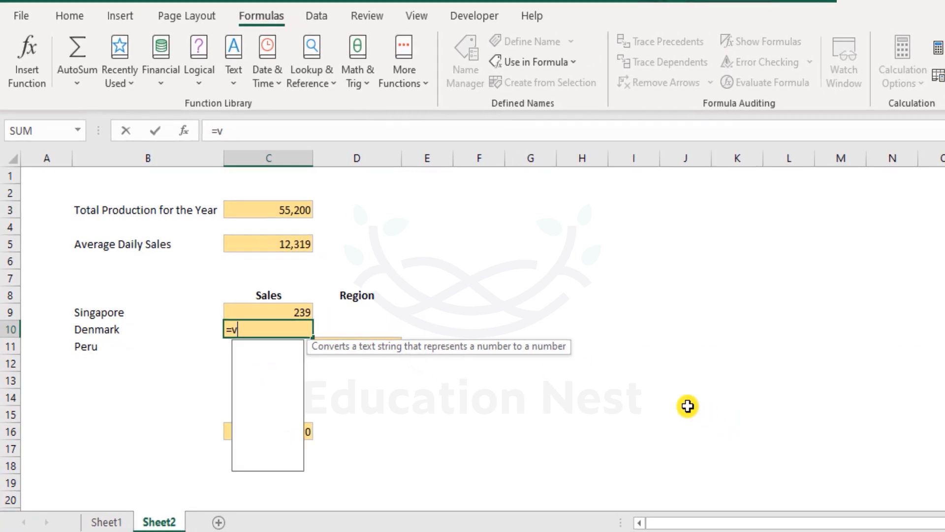
text(lo)
key(Tab)
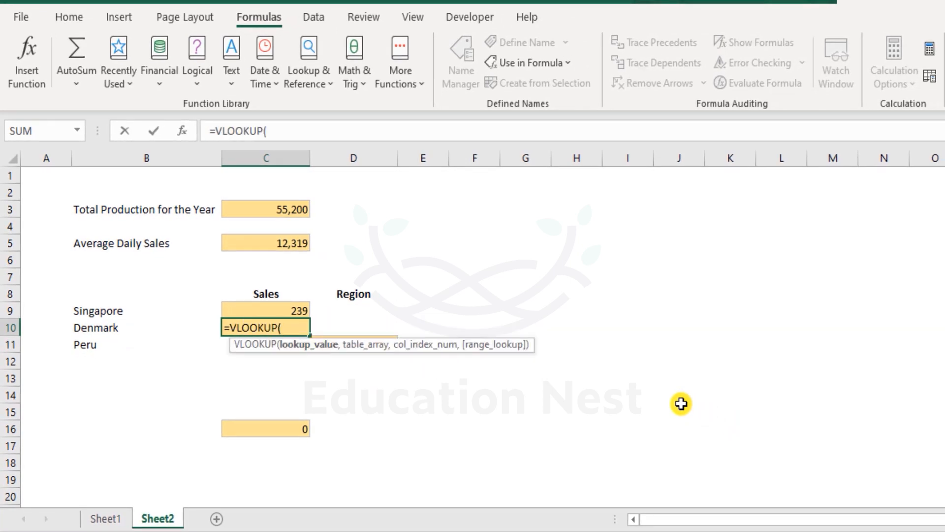
key(Left)
text(,)
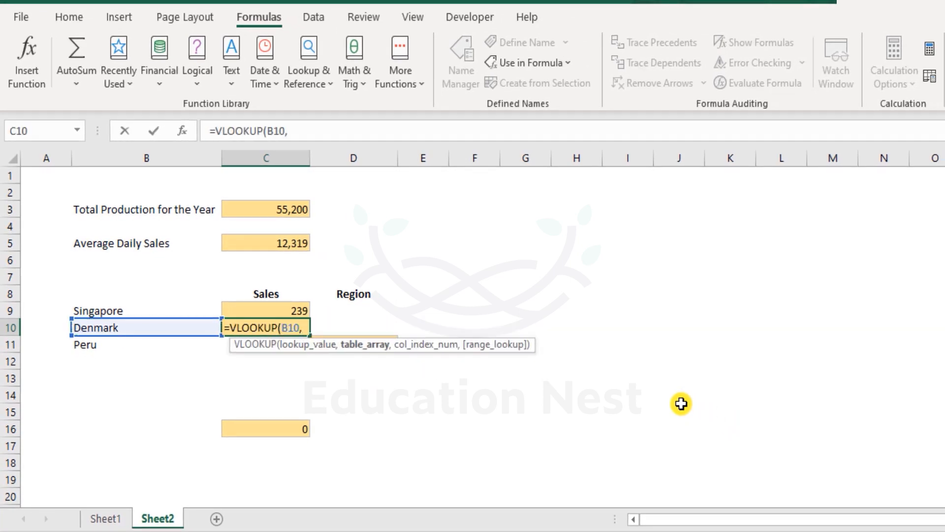
- Complete it as =VLOOKUP(B10,Countries,3,FALSE) and enter it
key(ctrl+Page_Up)
key(ctrl+Page_Down)
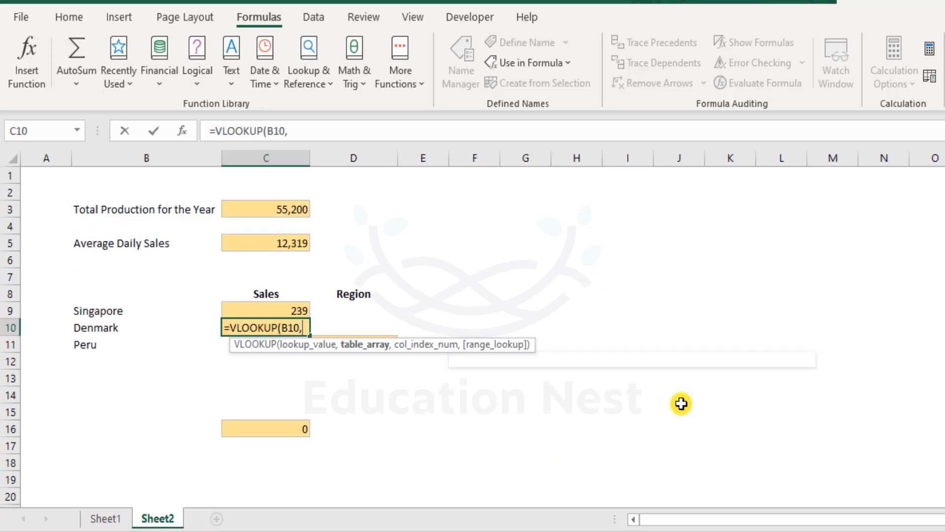
text(count)
key(Down)
key(Down)
key(Down)
key(Down)
key(Down)
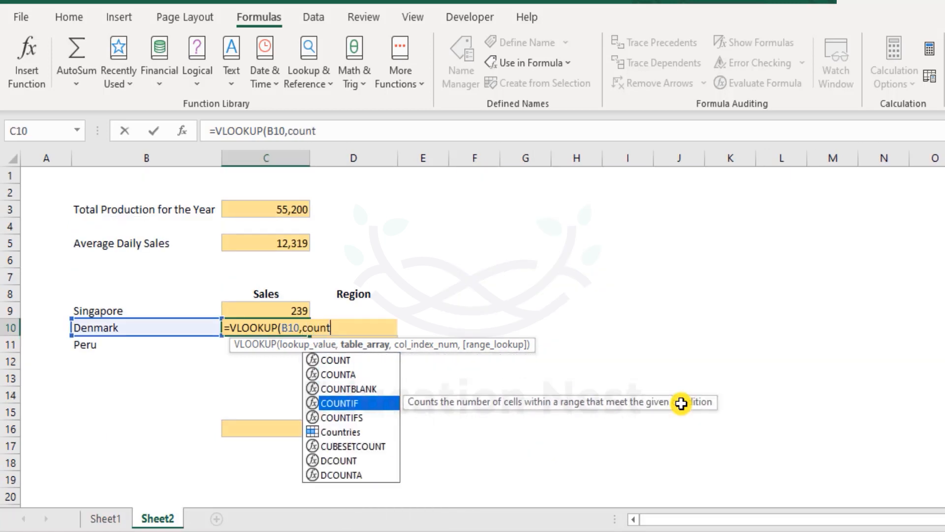
key(Tab)
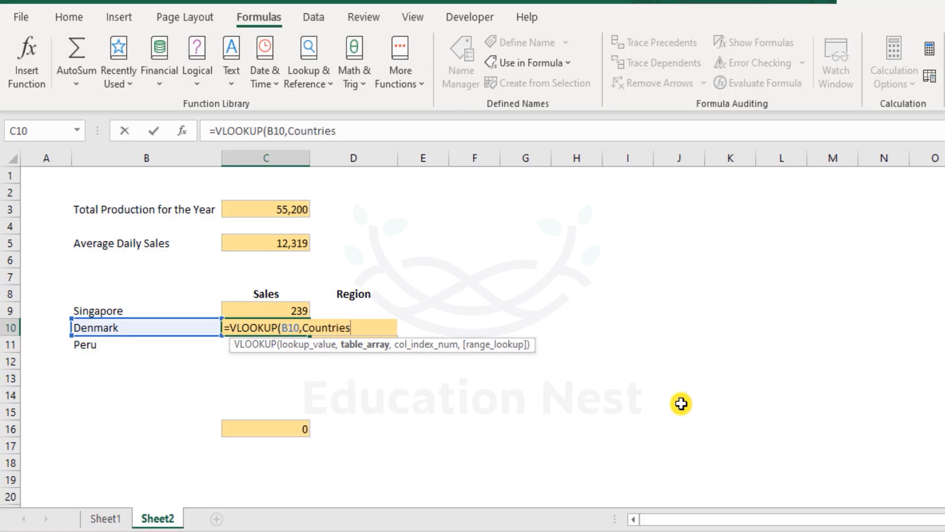
text(,3,)
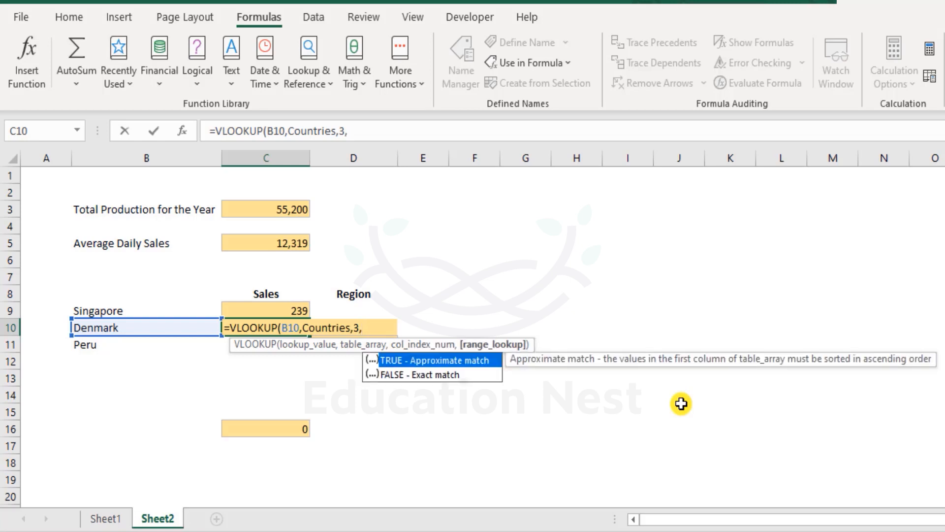
key(Down)
key(Tab)
text())
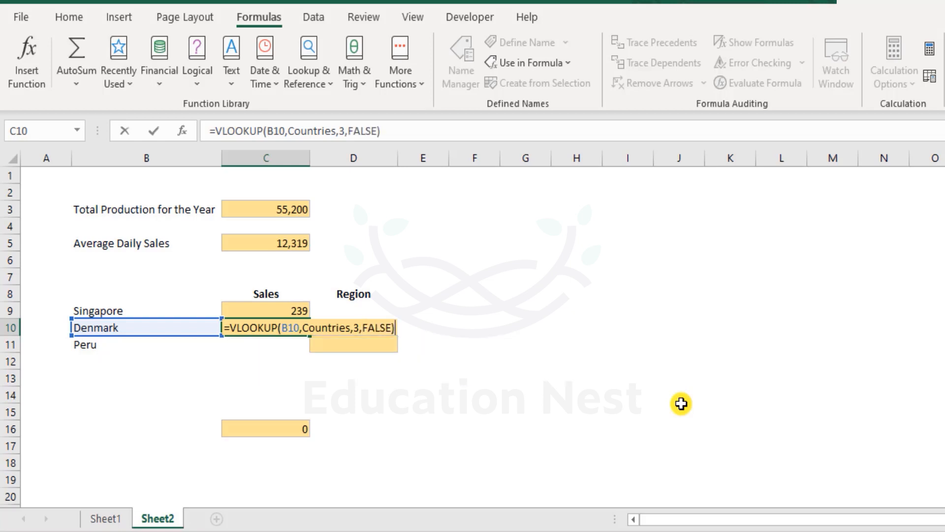
key(Return)
- Enter =VLOOKUP(B11,Countries,2,FALSE) in D11 so Peru's region returns Latin America
key(Right)
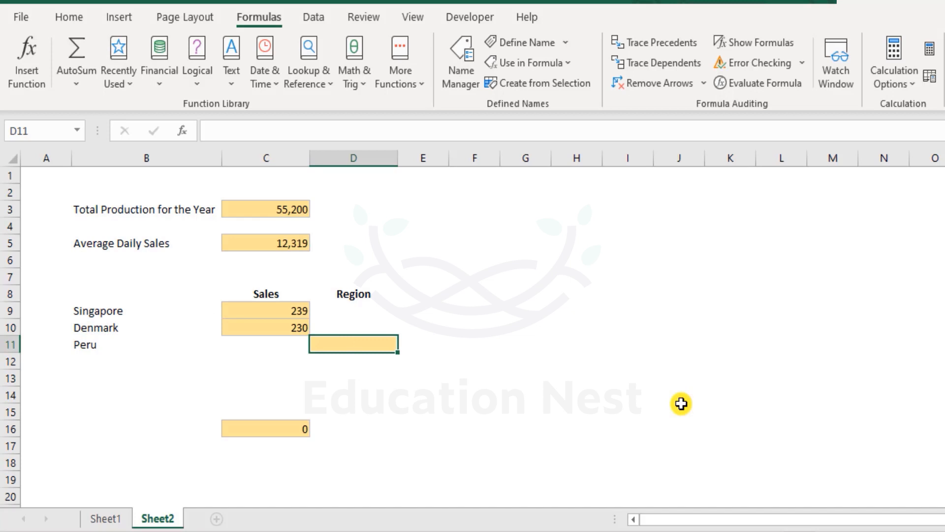
text(=vl)
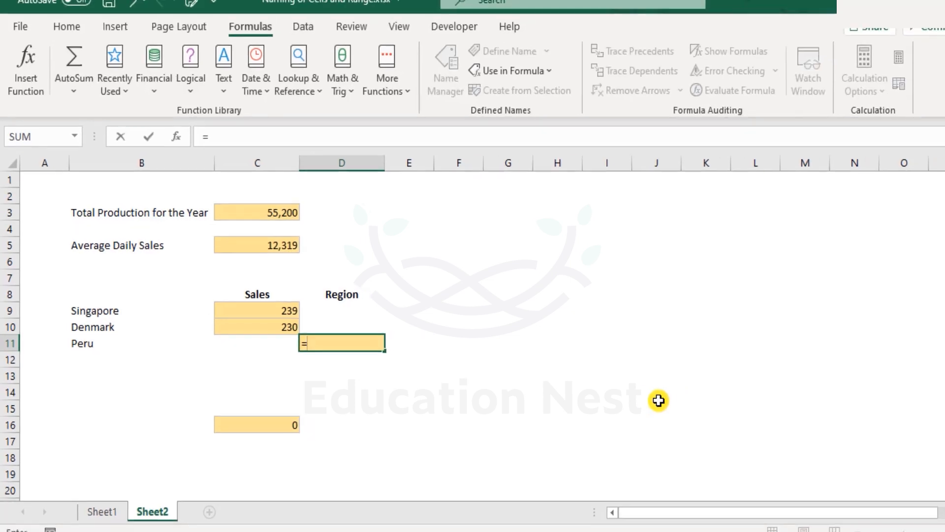
key(Tab)
key(Left)
key(Left)
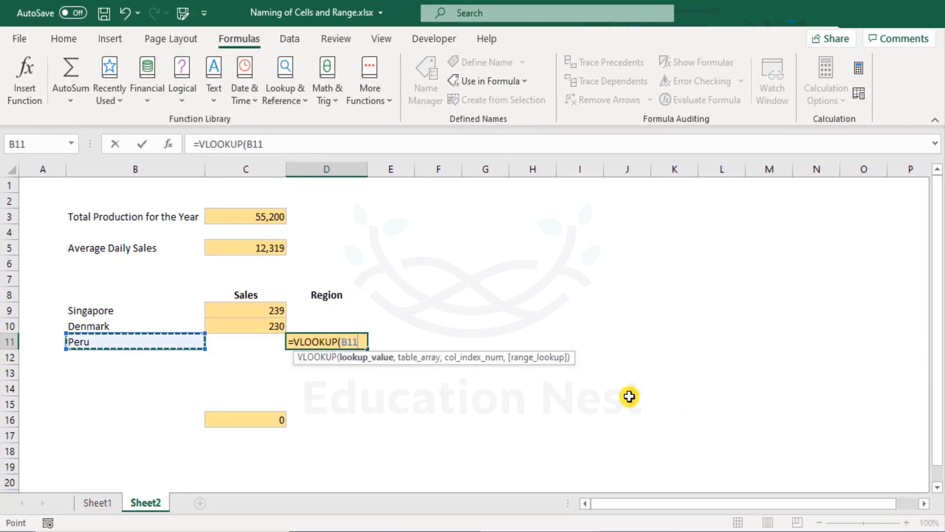
text(,Countries)
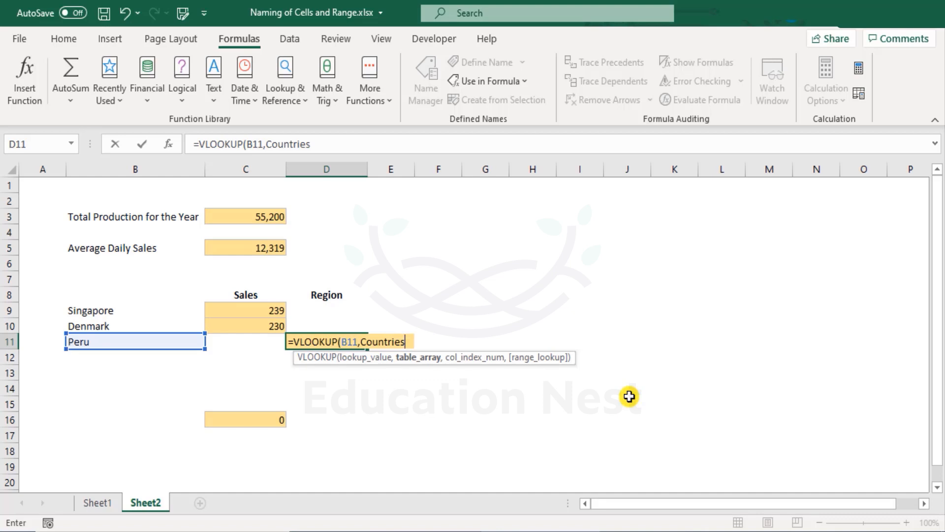
text(,)
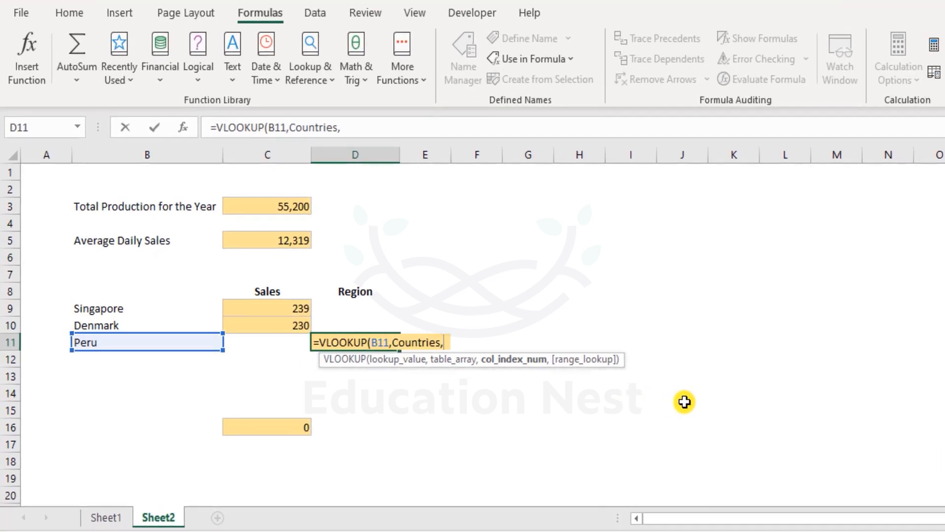
text(2)
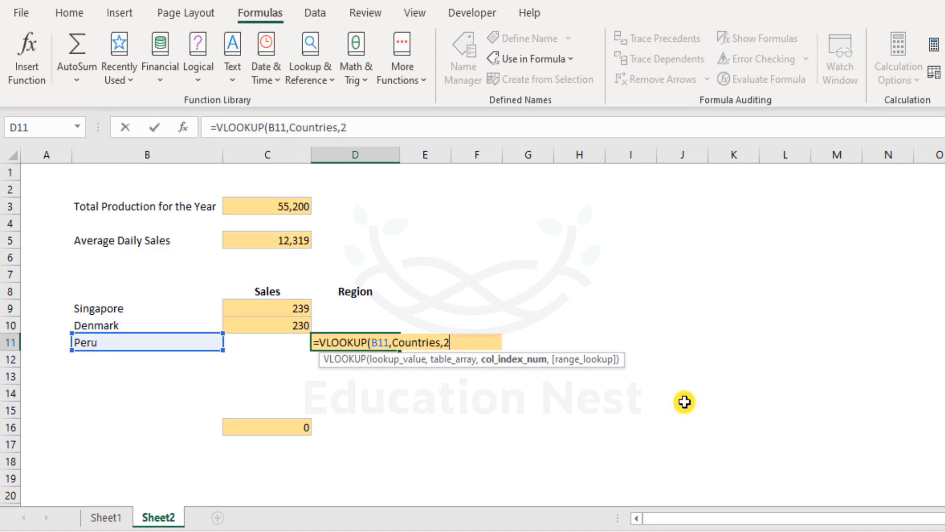
text(,)
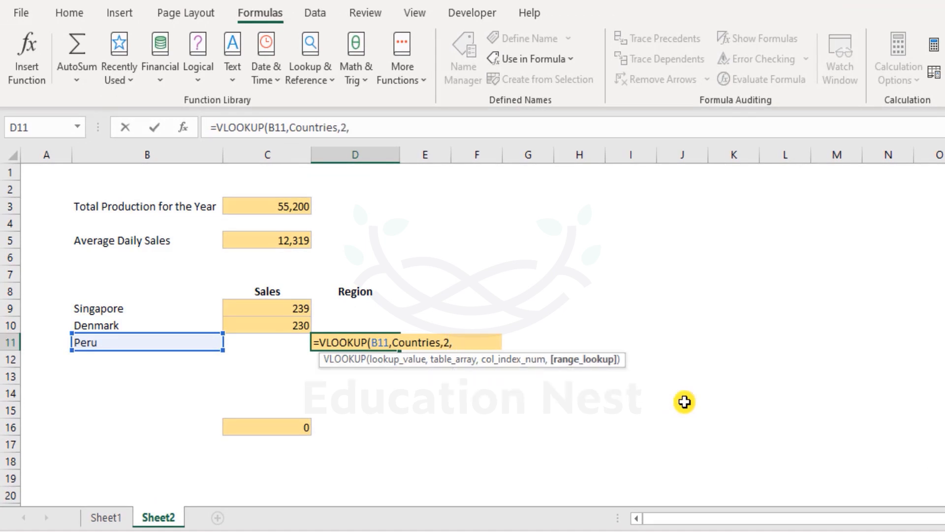
text(FALSE))
key(Return)
key(Up)
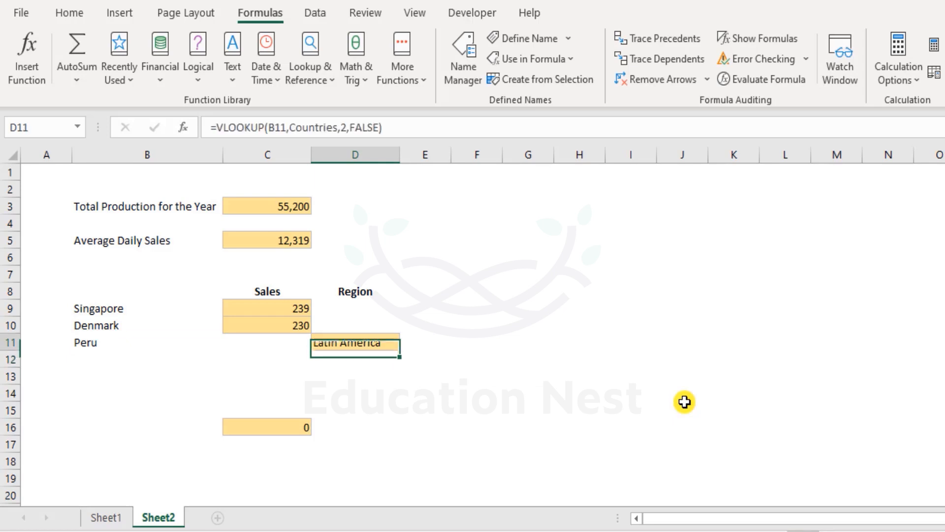
- On Sheet1, select the country table to confirm it is named Countries
key(ctrl+Page_Up)
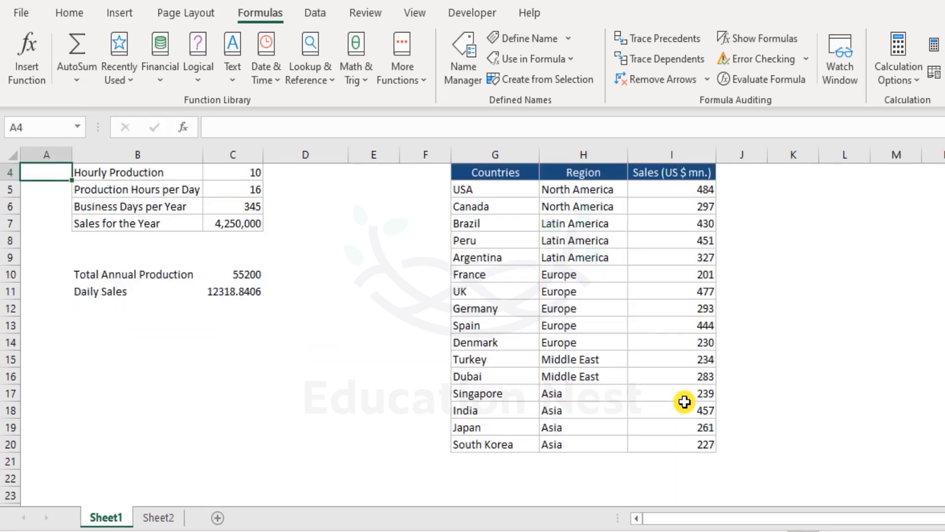
click(502, 185)
drag(502, 186, 479, 187)
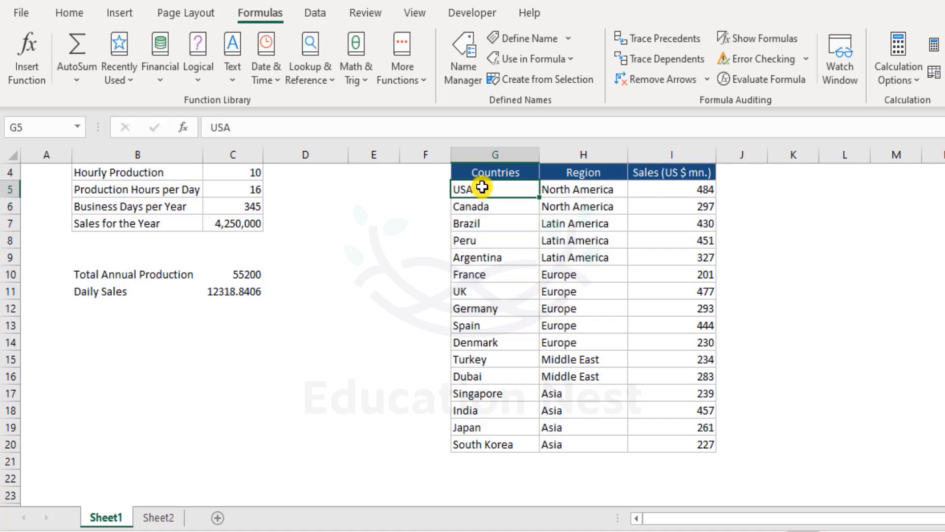
click(691, 438)
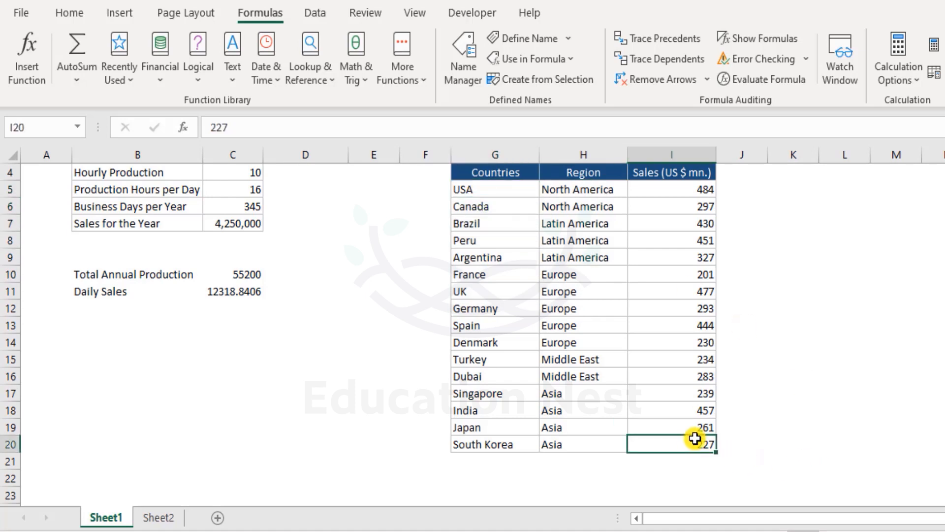
drag(507, 190, 699, 442)
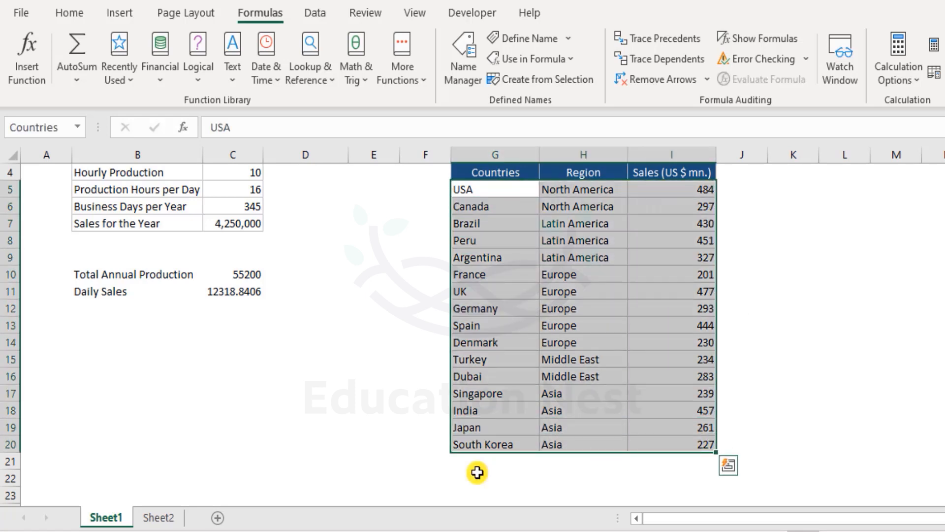
click(256, 392)
- Replace Countries in Peru's region formula with the explicit range Sheet1!G5:I20
click(158, 517)
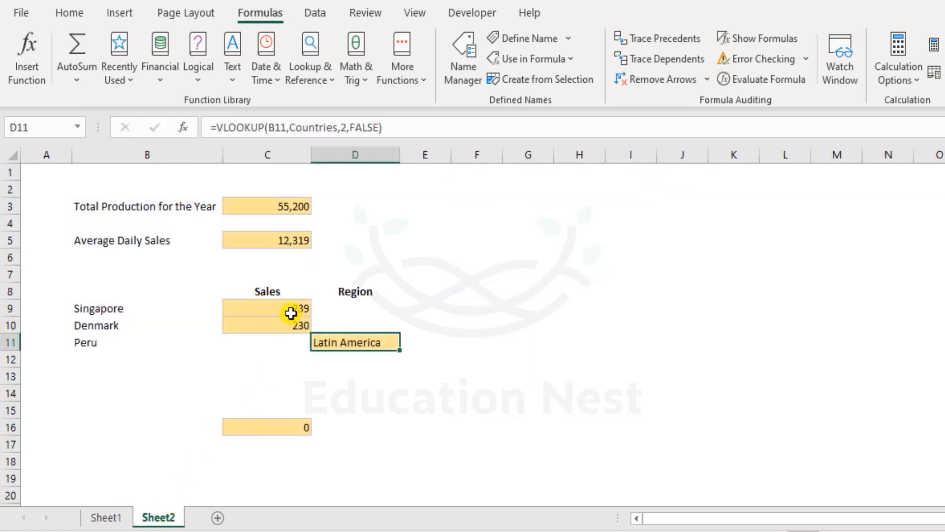
double_click(335, 343)
double_click(414, 343)
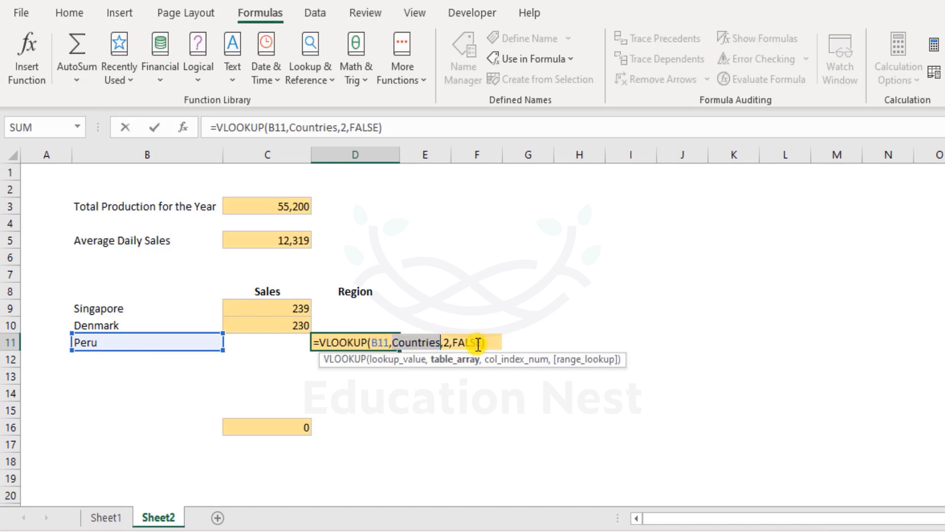
text(G5:)
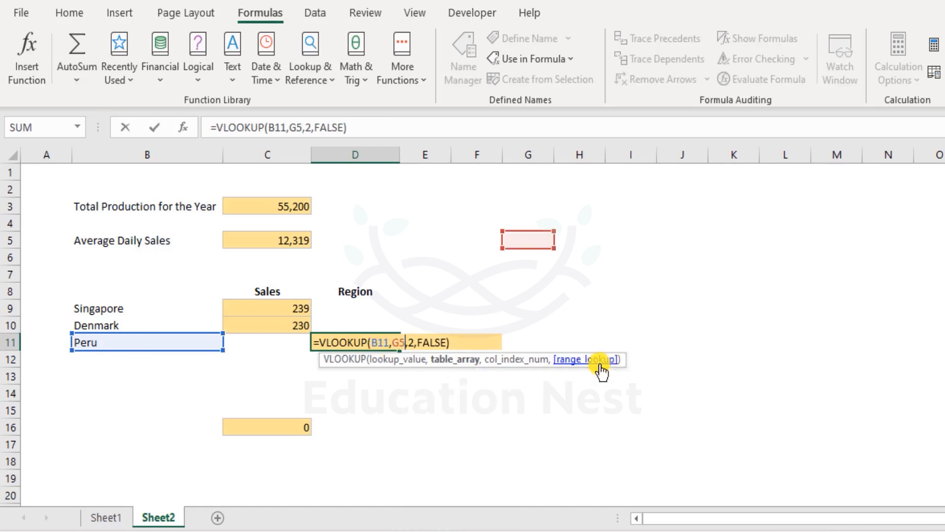
text(I20)
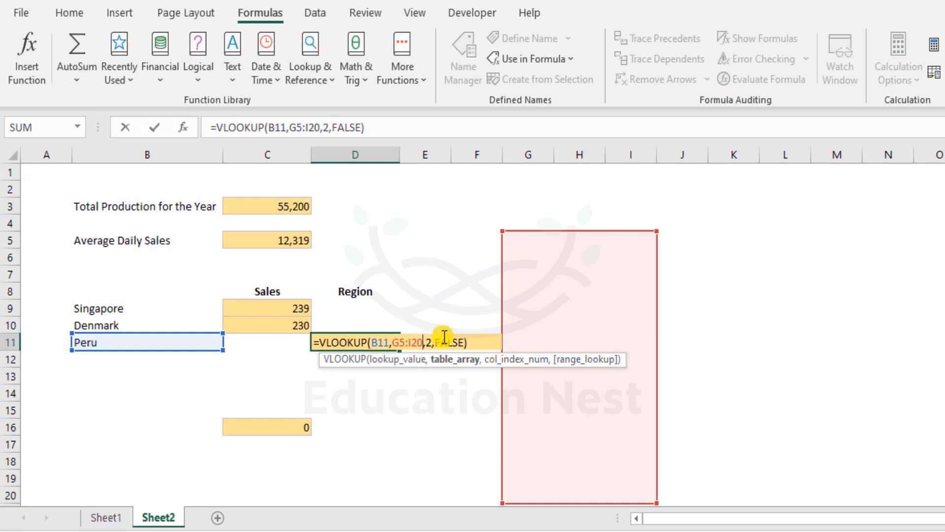
click(395, 342)
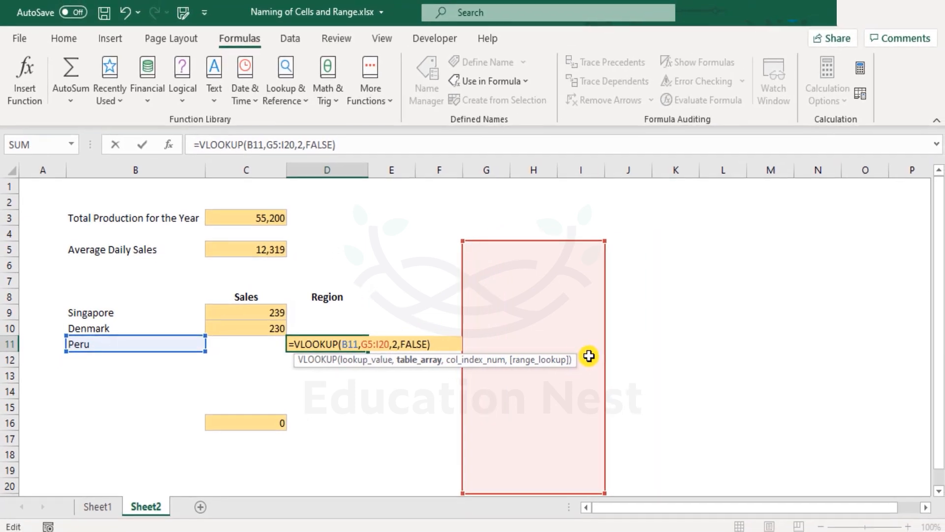
text(Sheet1)
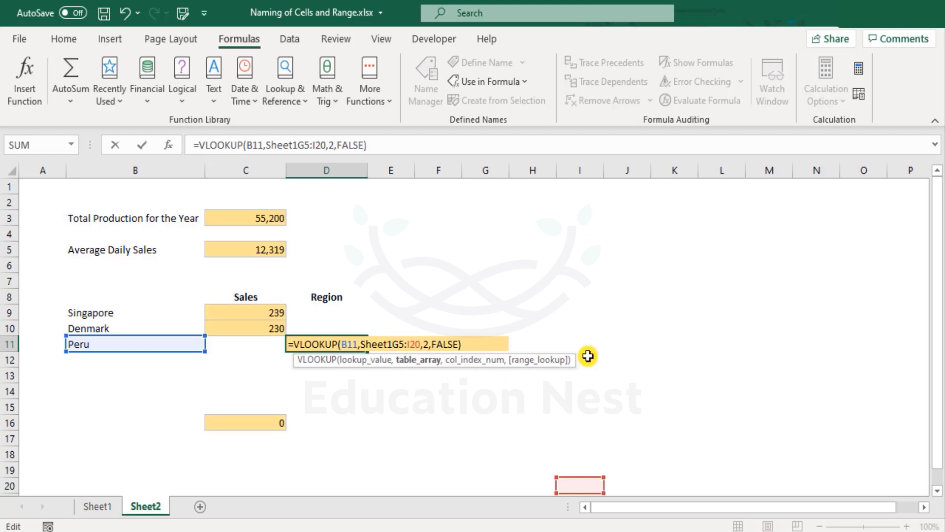
text(!)
key(Return)
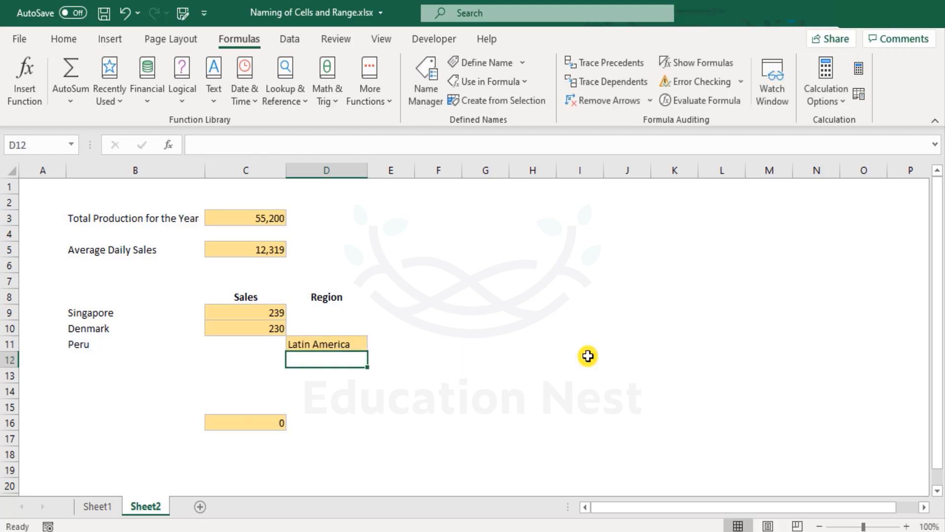
key(Up)
key(F2)
key(Left)
key(Left)
key(Left)
key(Left)
key(Left)
key(Left)
key(Left)
key(Left)
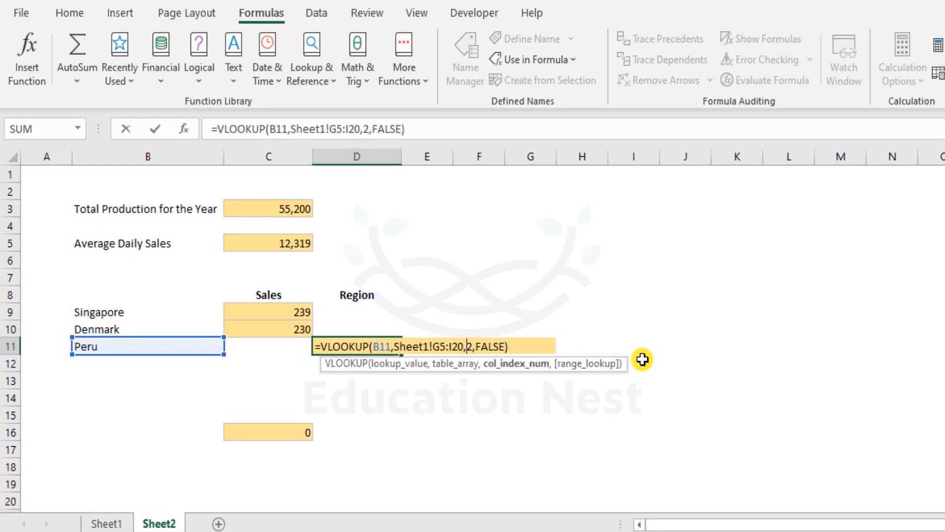
key(Left)
key(Left)
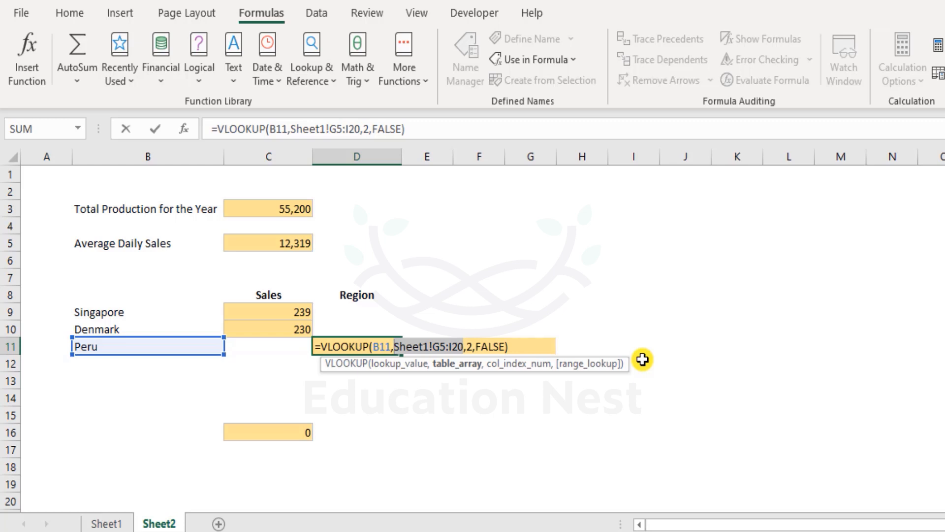
key(ctrl+Return)
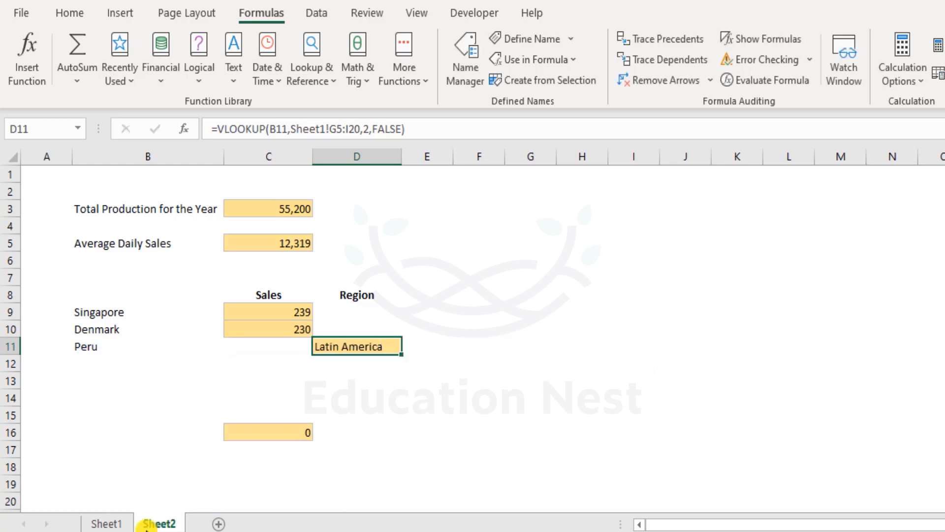
- Review the country table on Sheet1, then return to Sheet2
click(102, 523)
scroll(505, 246, down, 4)
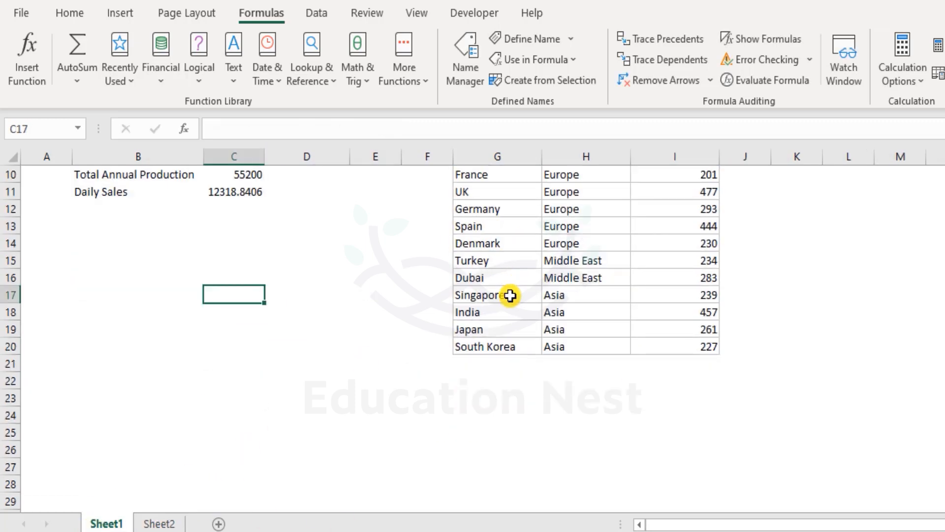
scroll(564, 440, down, 1)
scroll(564, 443, up, 6)
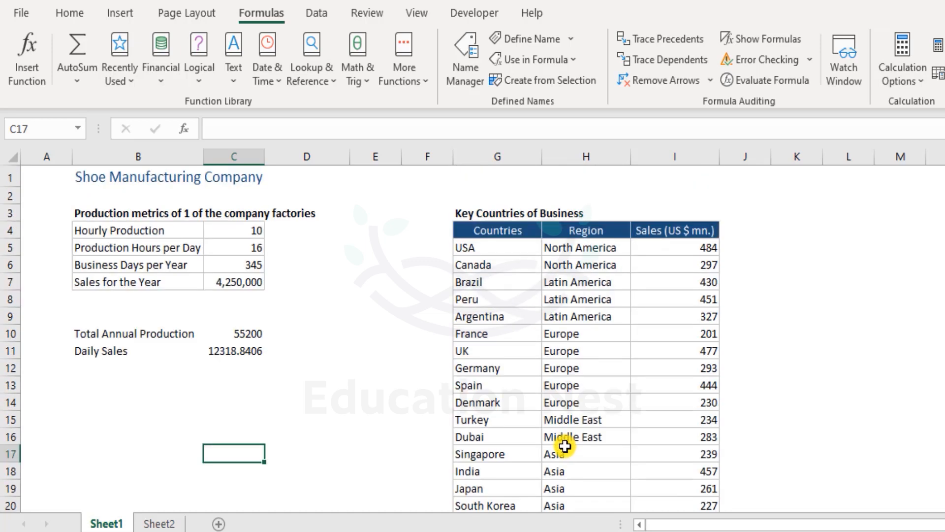
scroll(565, 446, down, 4)
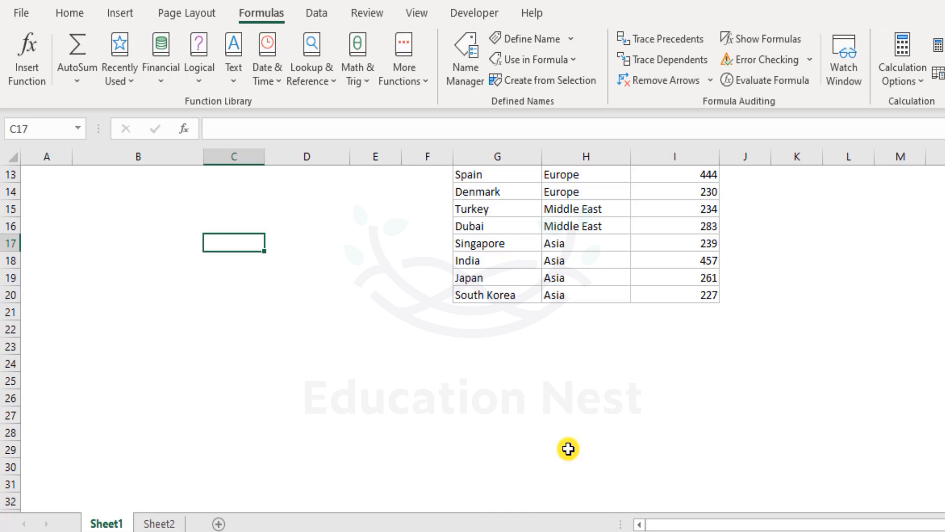
scroll(594, 386, up, 4)
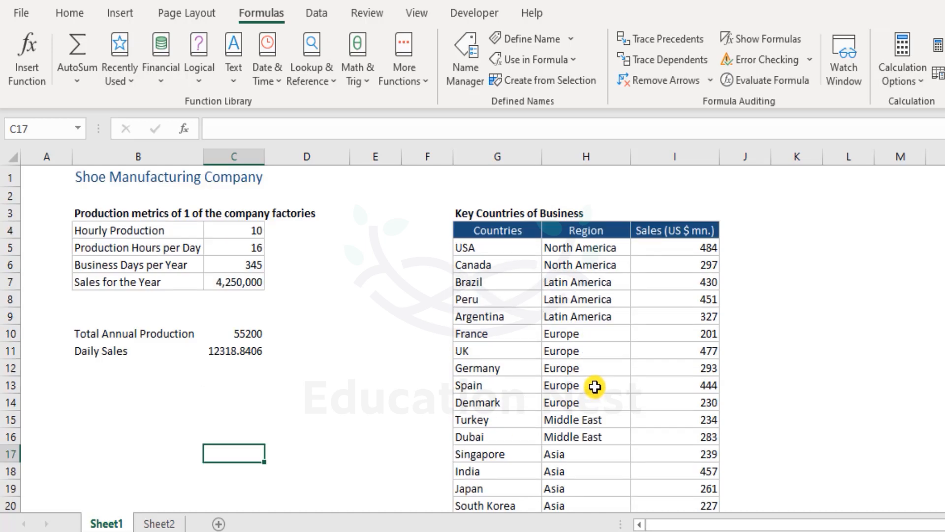
scroll(595, 386, down, 6)
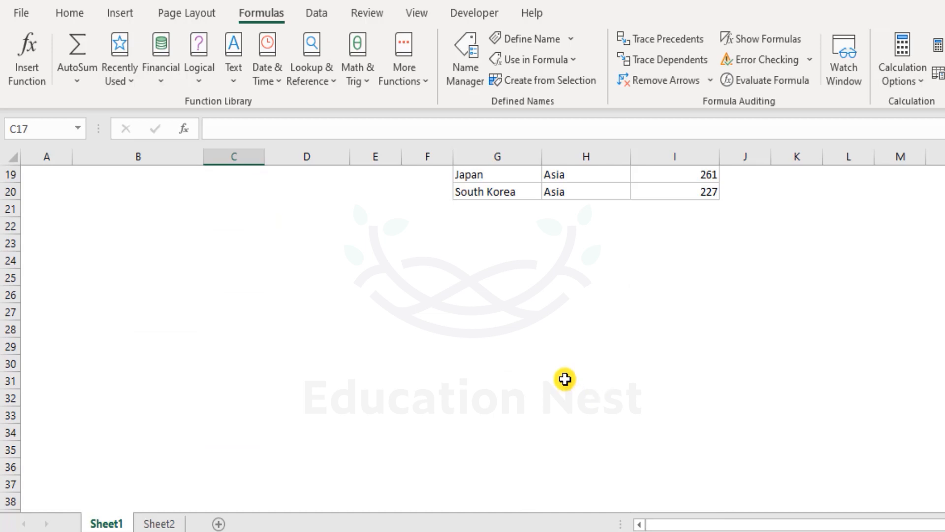
scroll(295, 331, up, 6)
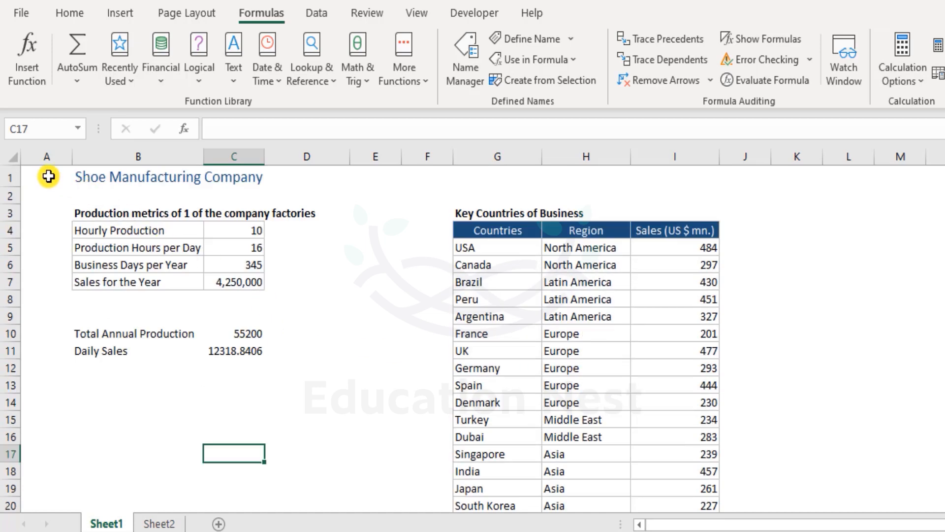
click(47, 176)
click(158, 523)
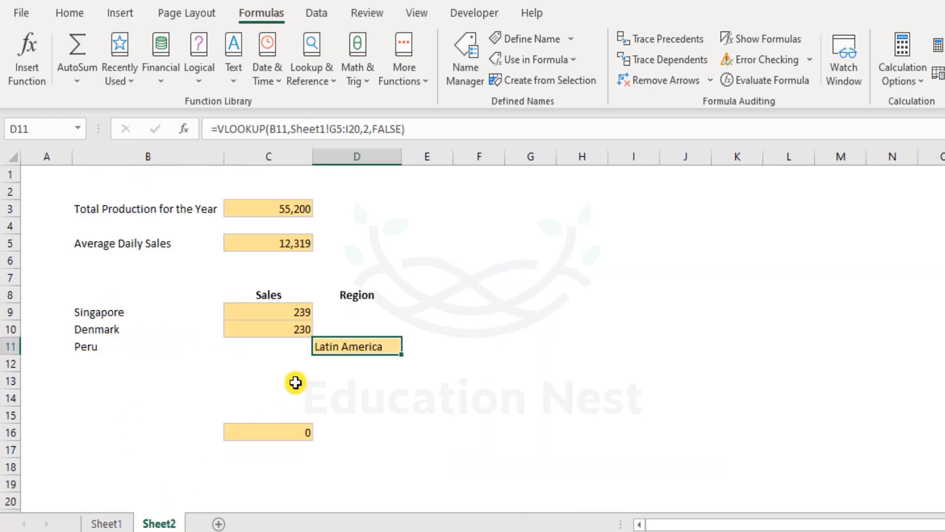
- Inspect the Countries reference in D11's formula without changing it, then go to Sheet1
double_click(375, 349)
double_click(417, 346)
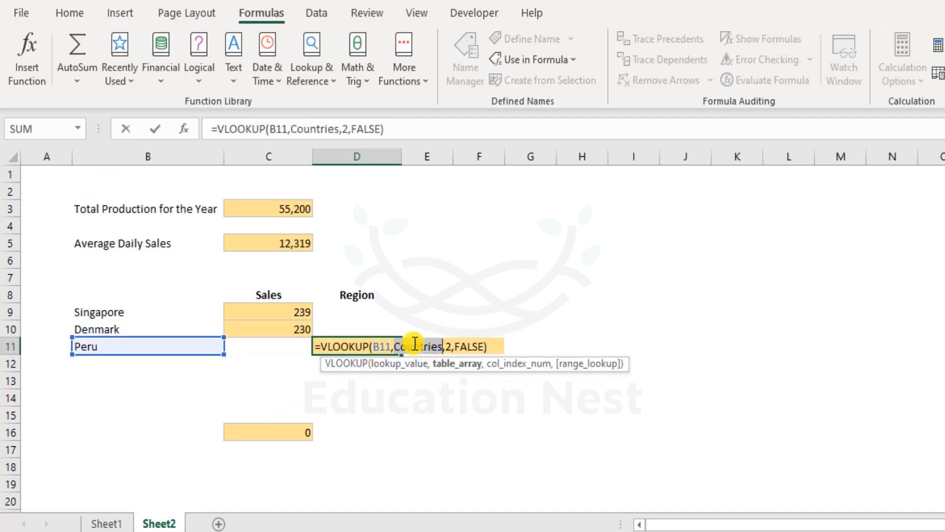
key(Escape)
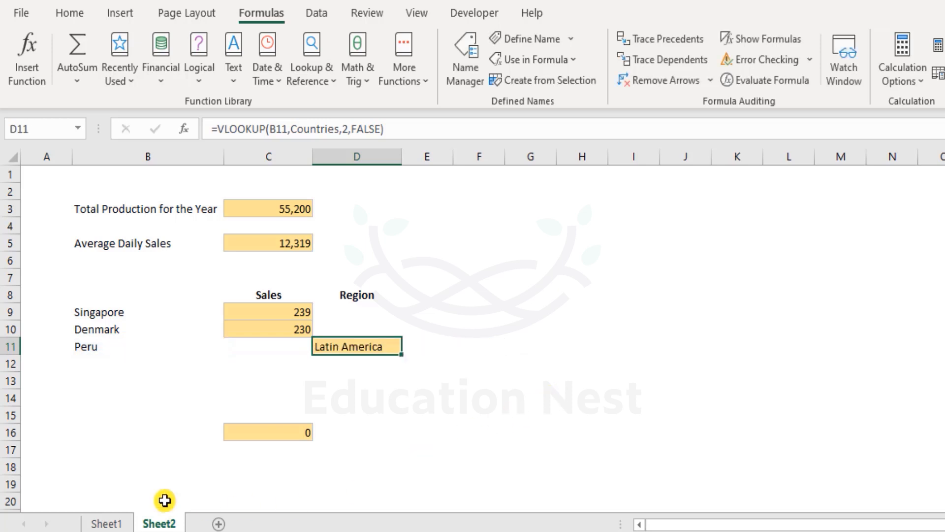
click(116, 522)
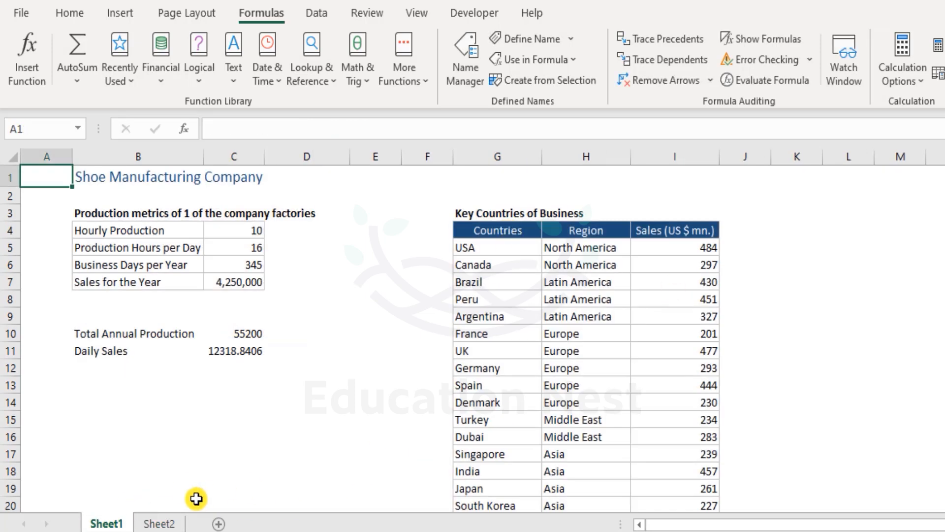
click(159, 523)
click(95, 523)
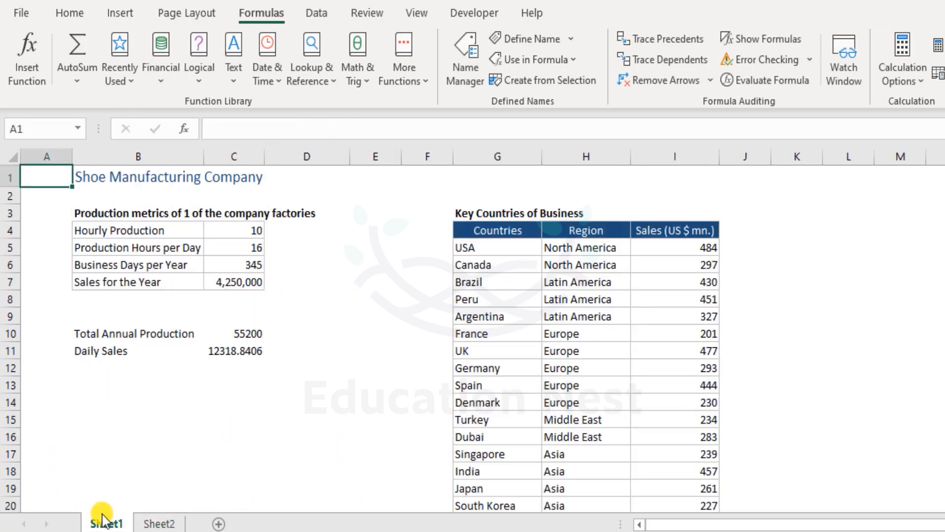
- Select the table's header cells G4, H4 and I4
drag(516, 231, 666, 232)
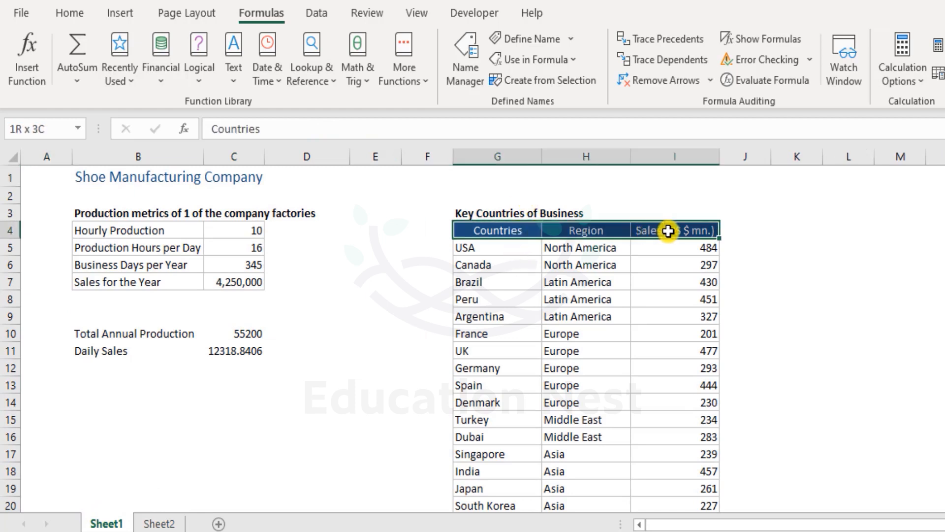
click(513, 232)
click(584, 232)
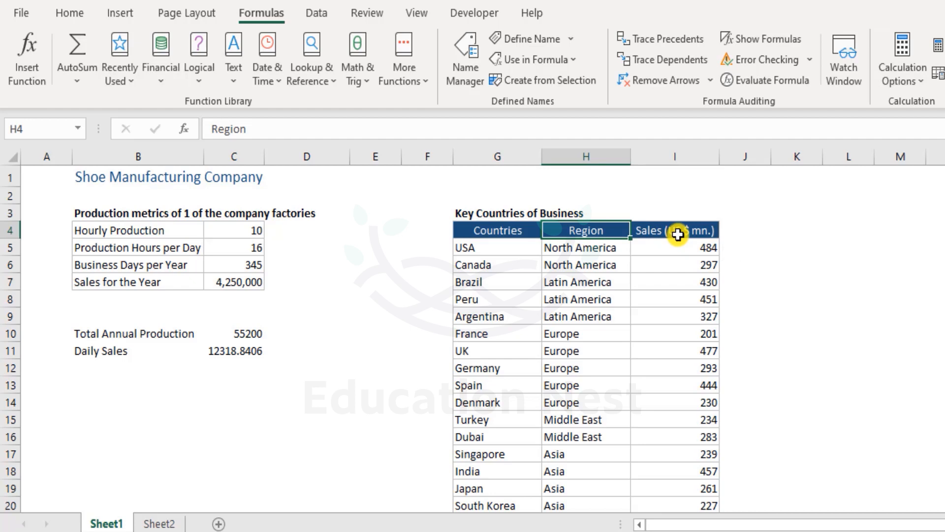
click(678, 234)
drag(749, 229, 726, 391)
scroll(826, 256, up, 2)
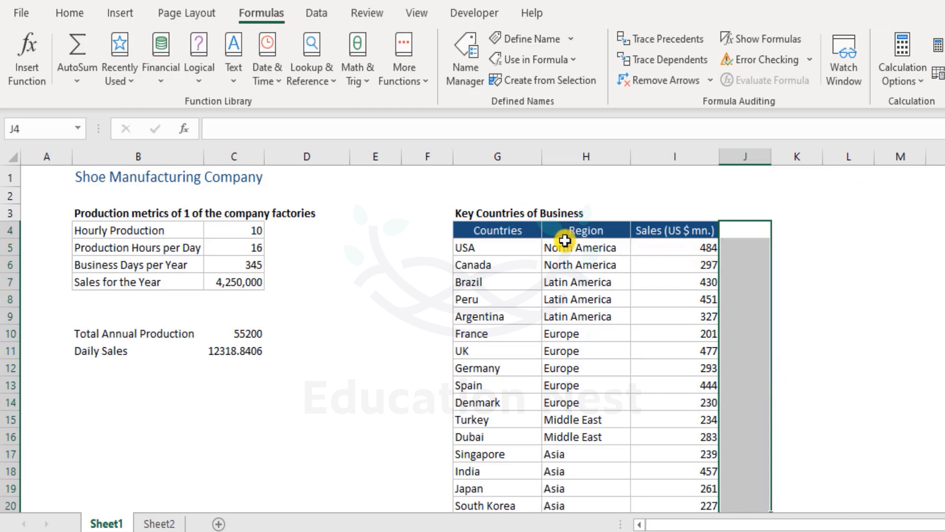
- Select the country data range to show it as Countries, then return to A1
click(512, 232)
click(53, 176)
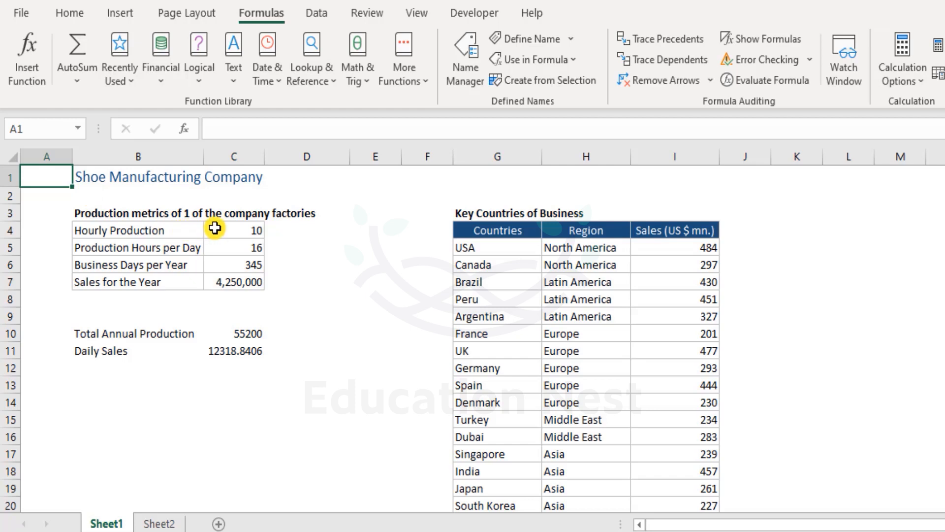
drag(491, 246, 697, 412)
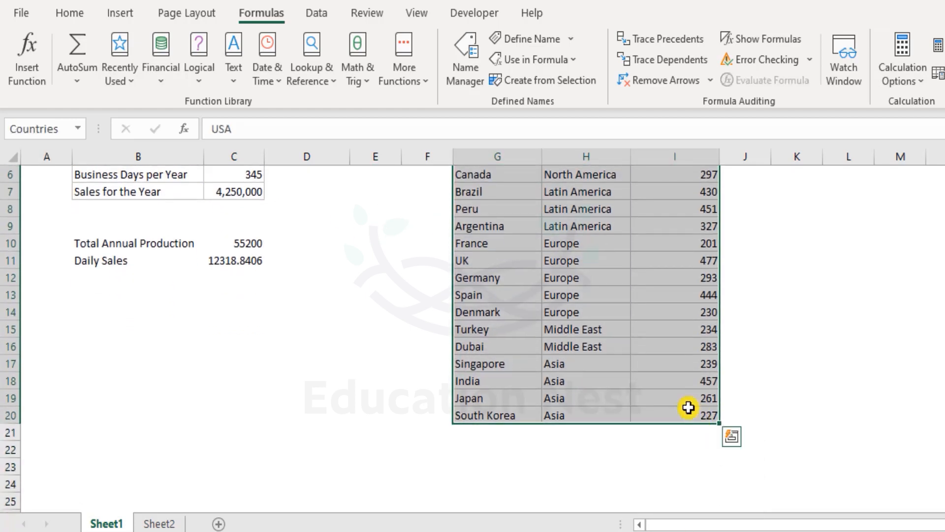
scroll(196, 281, up, 2)
click(50, 179)
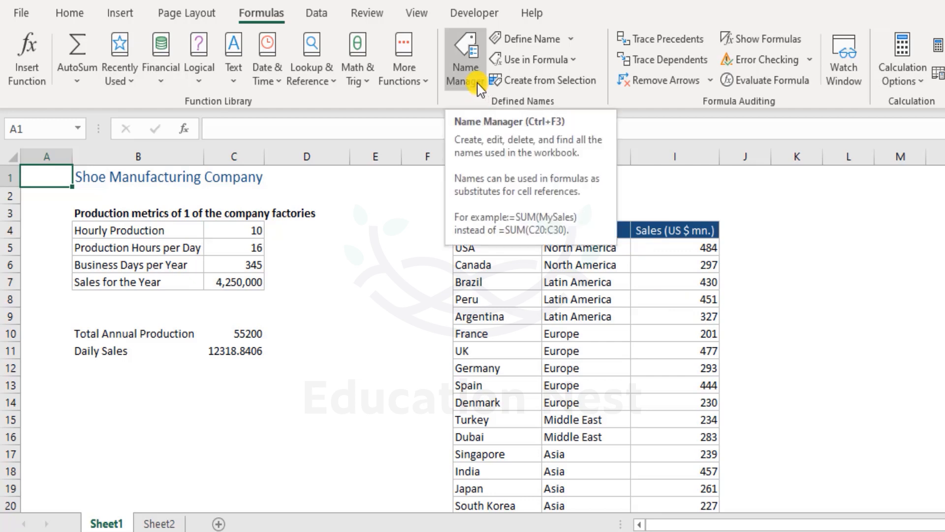
- Enter the heading 'Capitals' in cell J4
click(743, 230)
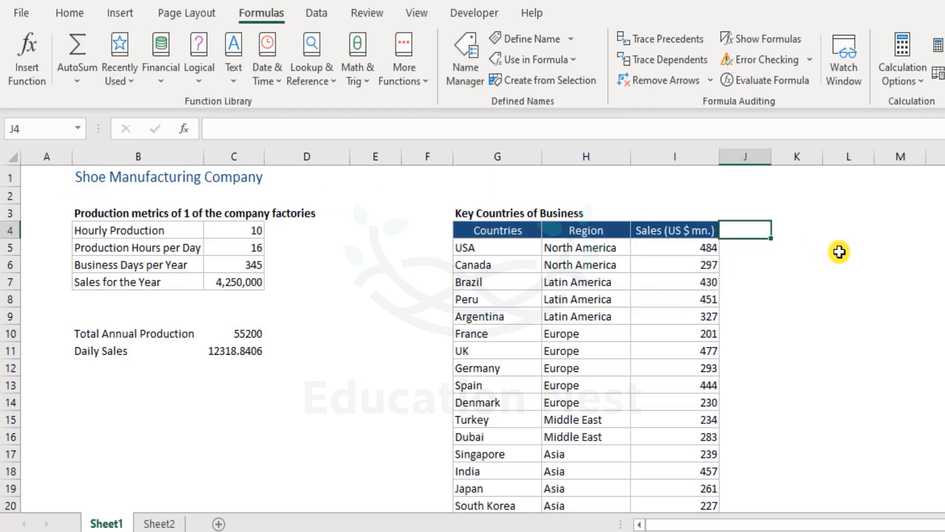
text(Capitals)
key(Return)
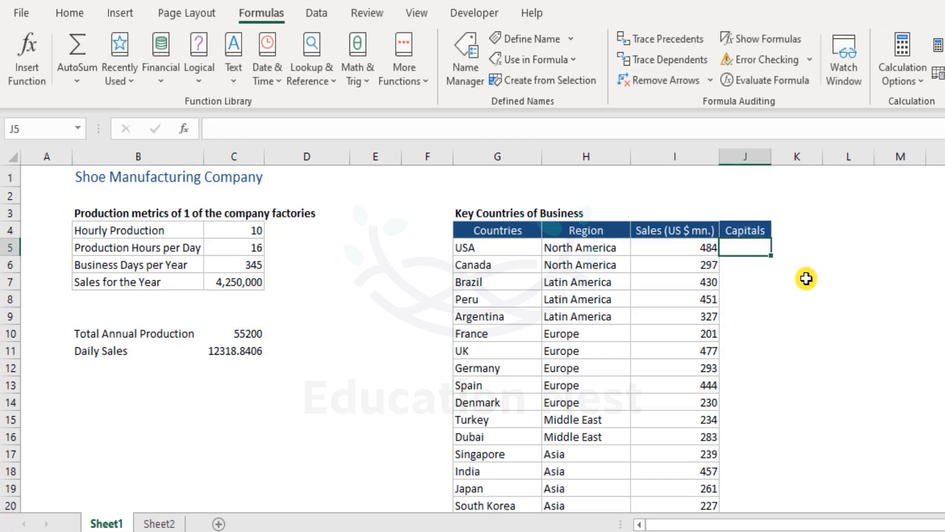
scroll(797, 290, down, 2)
scroll(783, 310, up, 2)
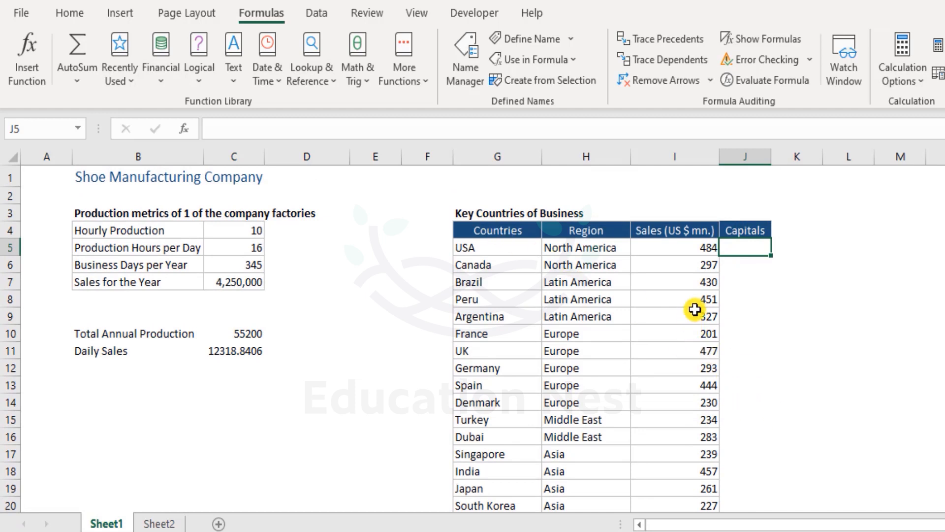
scroll(694, 309, down, 1)
- In Name Manager, change Countries to refer to Sheet1!$G$5:$J$20 and save the change
click(467, 63)
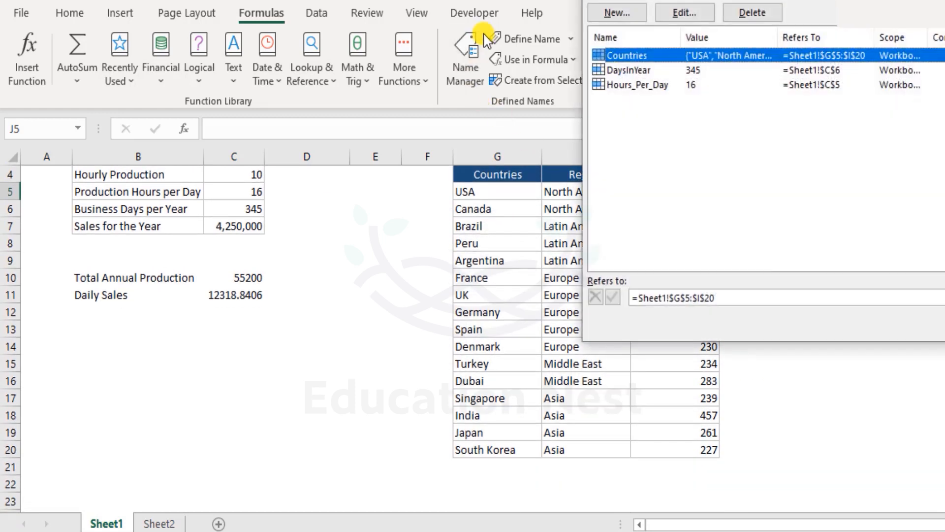
double_click(666, 54)
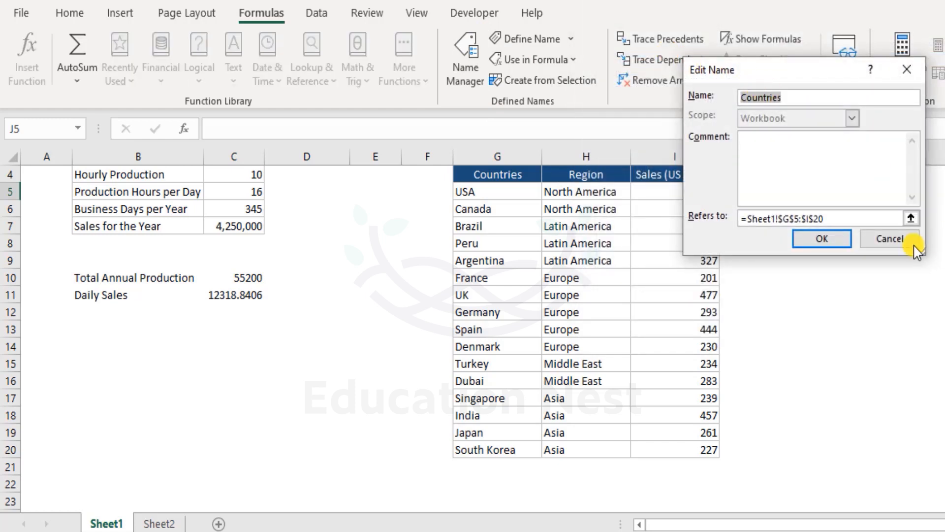
key(Escape)
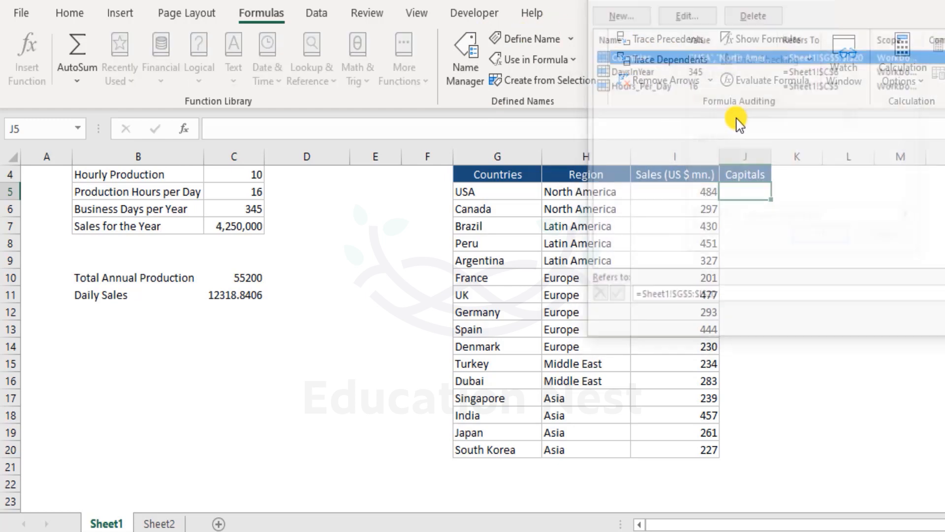
drag(667, 298, 586, 301)
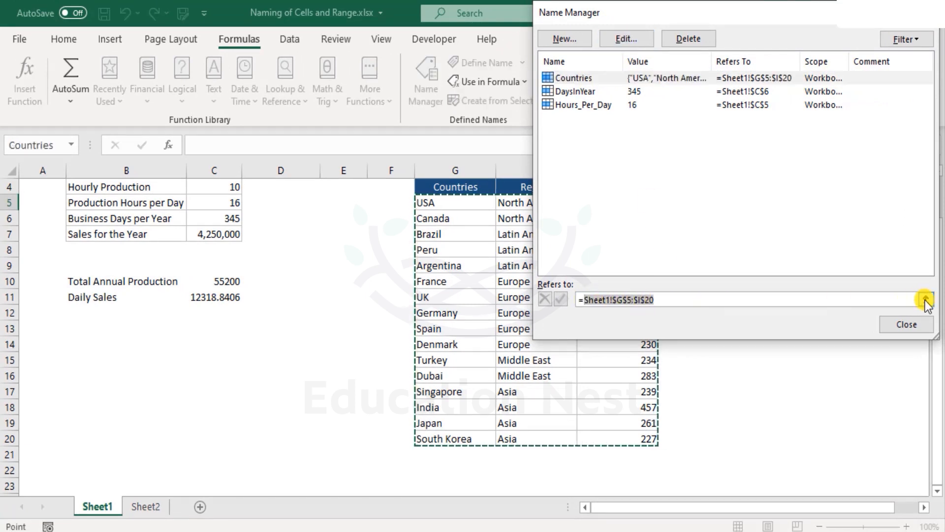
key(BackSpace)
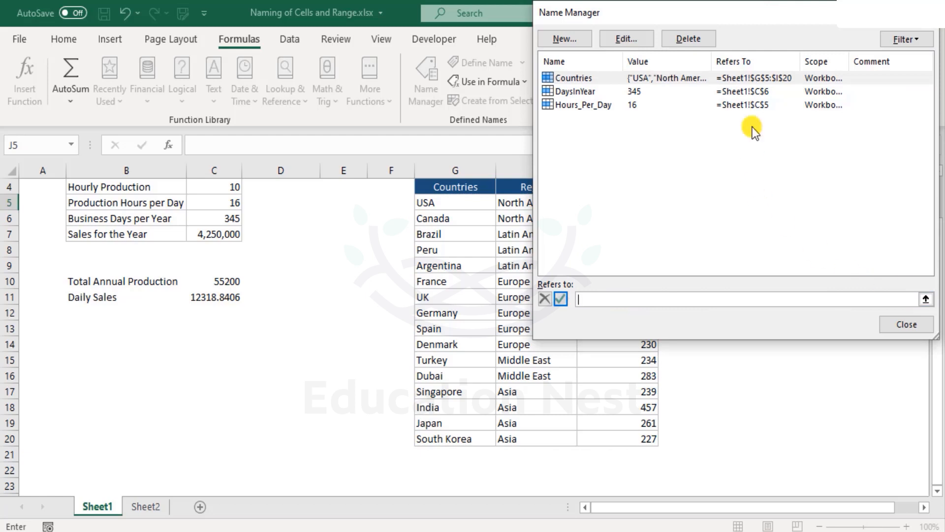
drag(704, 16, 840, 23)
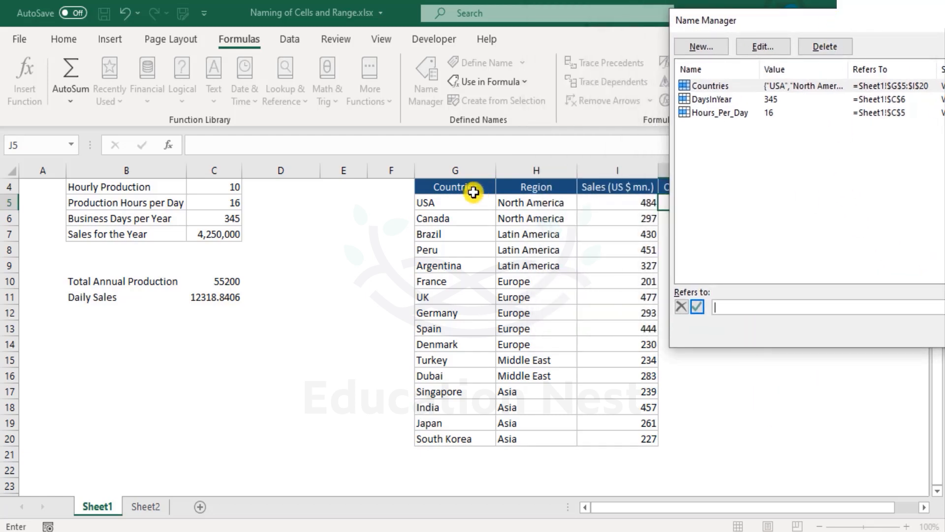
drag(442, 197, 678, 433)
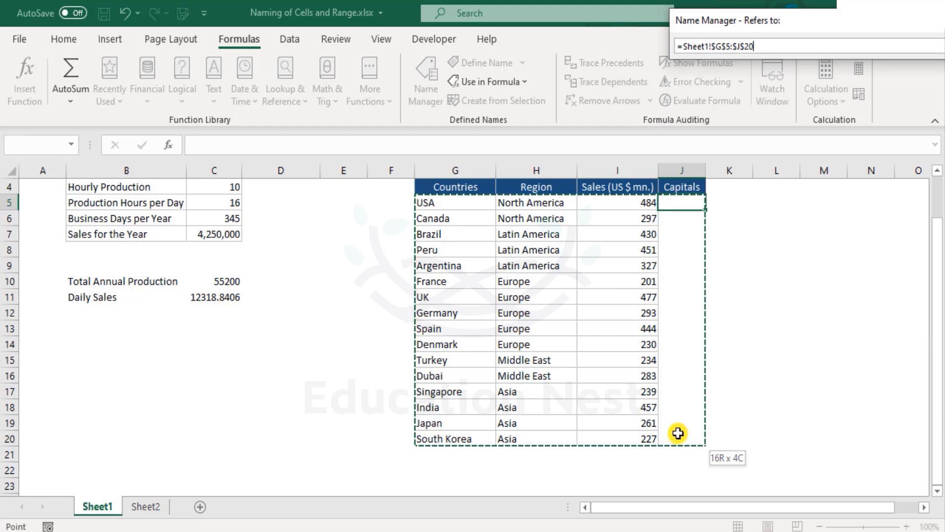
drag(678, 433, 677, 433)
drag(878, 32, 426, 54)
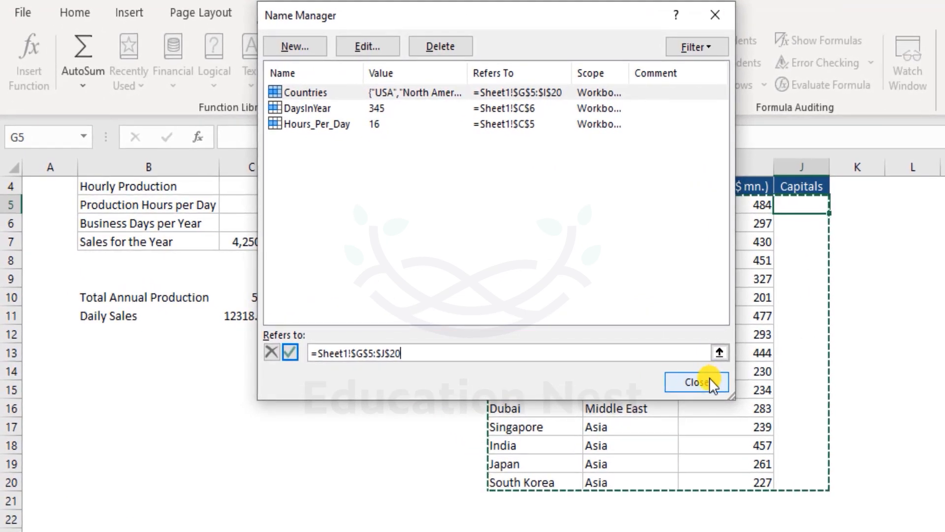
click(709, 377)
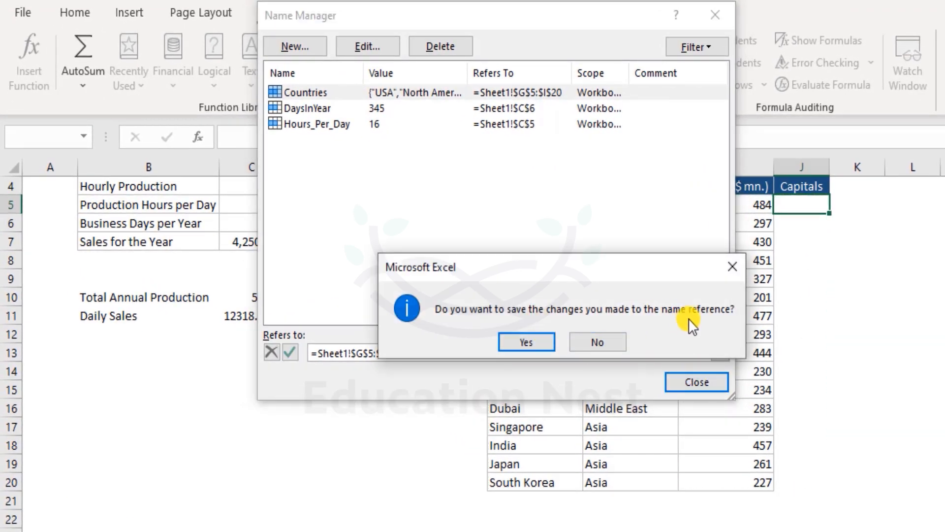
click(536, 343)
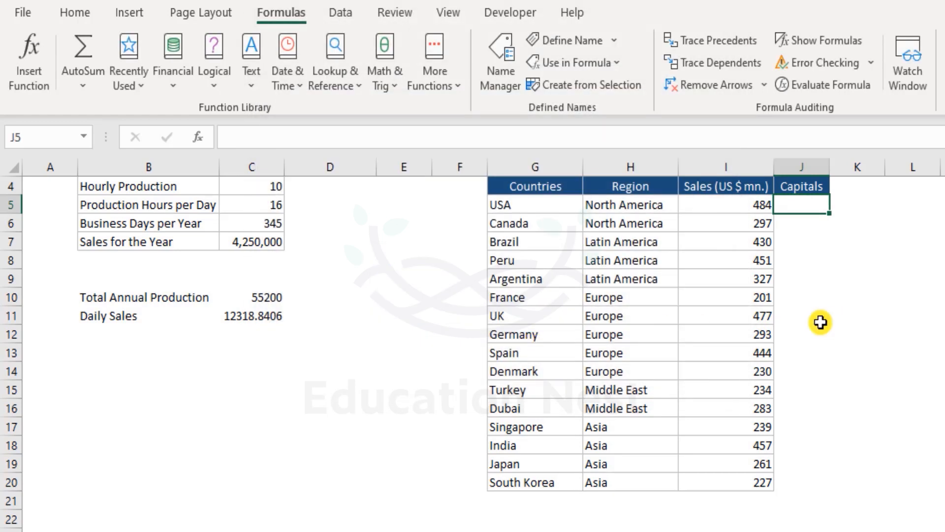
- Select G5:J20 to confirm it shows as Countries, then view C16 on Sheet2
drag(525, 204, 731, 483)
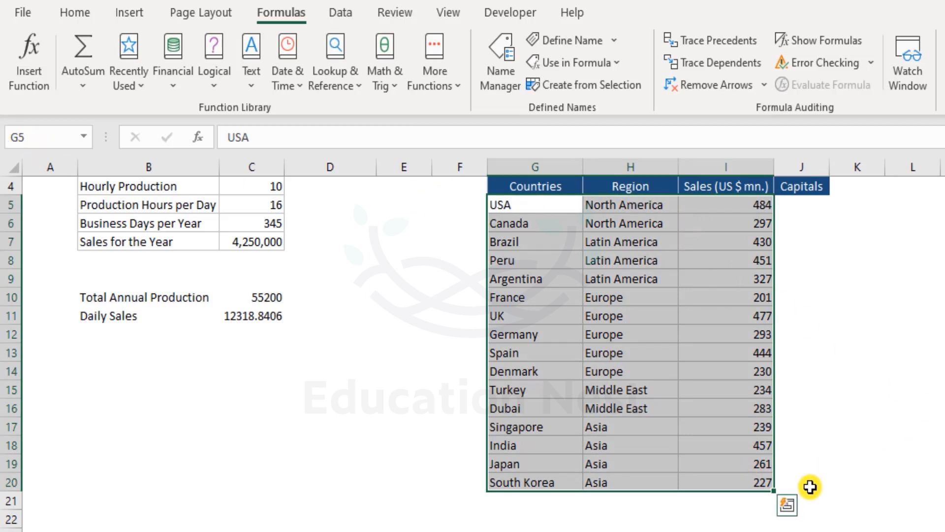
drag(810, 487, 809, 490)
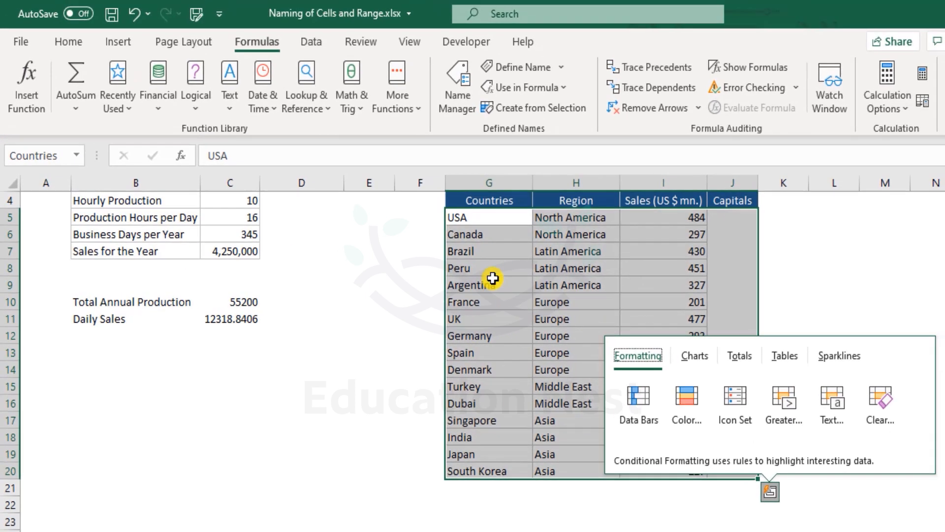
click(542, 278)
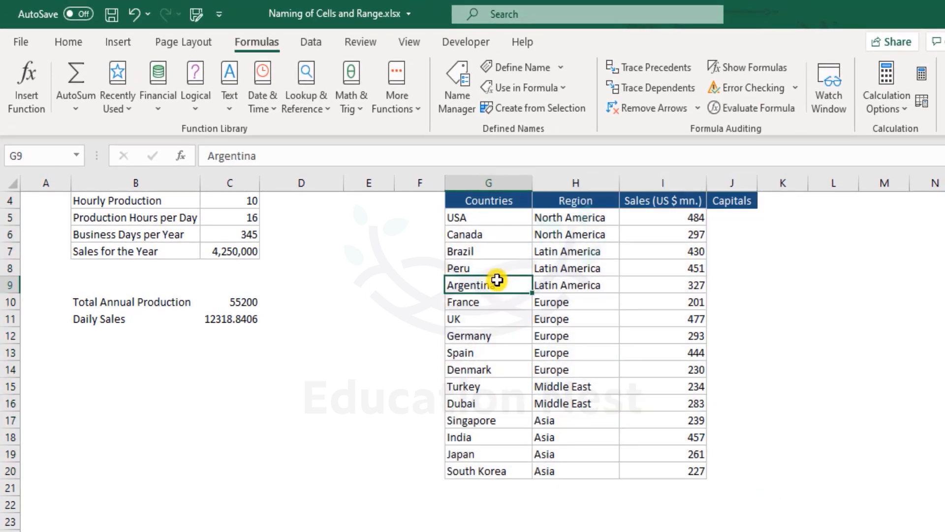
click(156, 516)
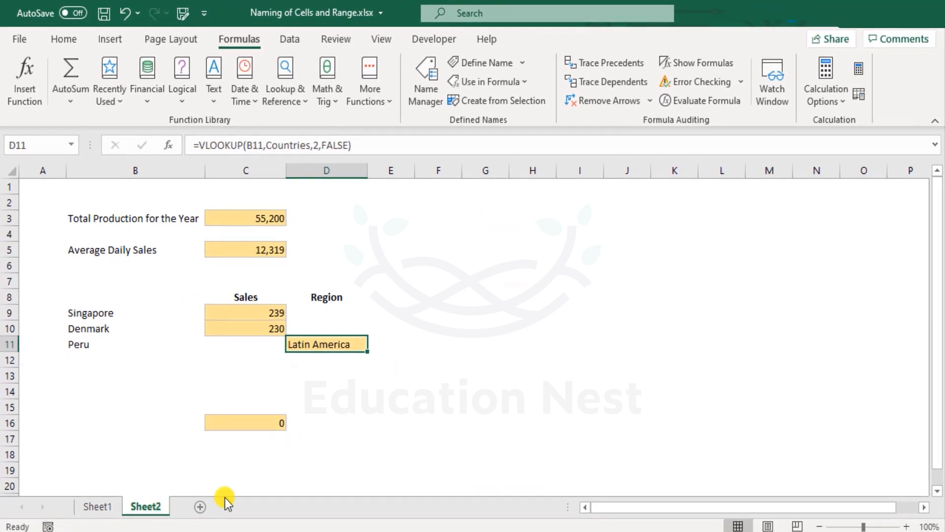
click(281, 425)
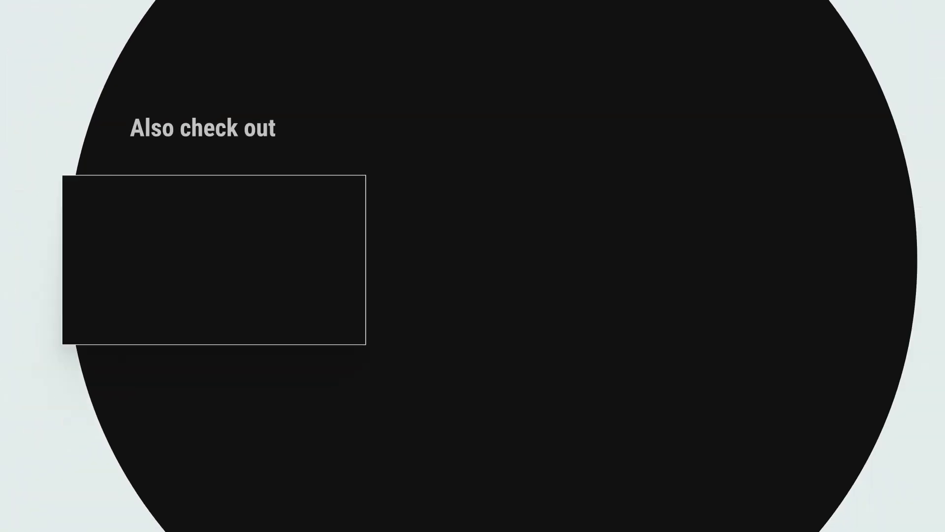